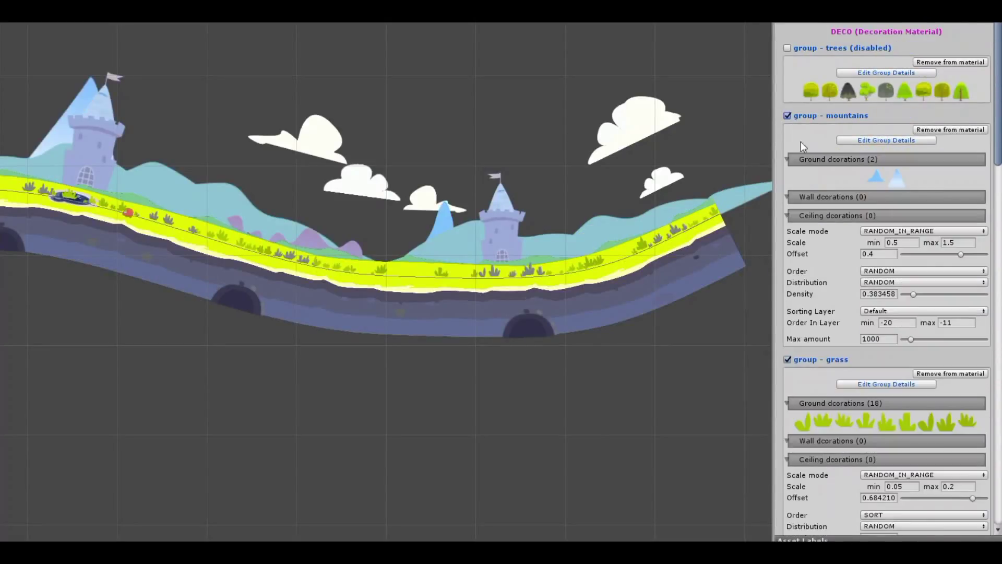
pyautogui.click(788, 48)
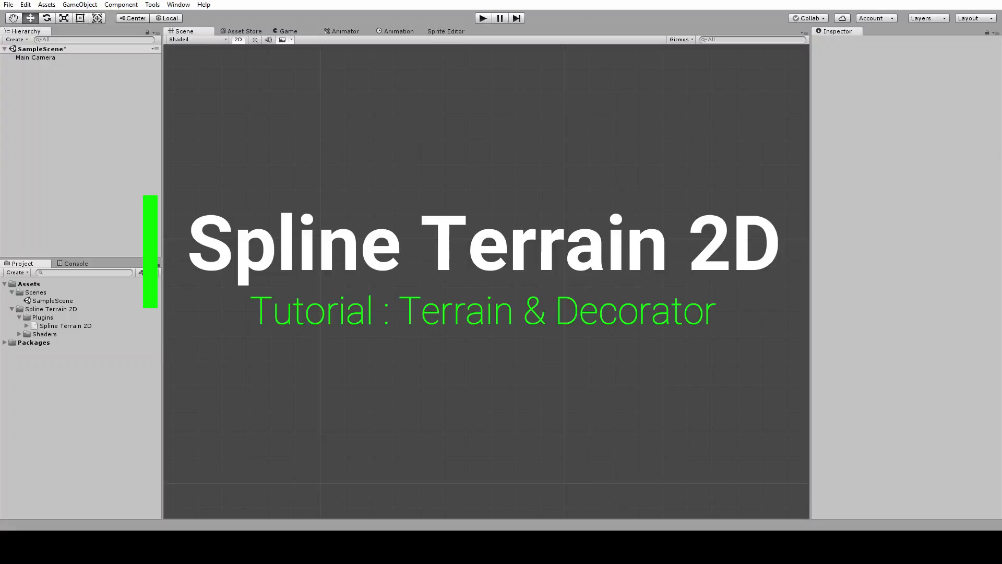
# Import only the Sprites folder of the Tower 2D Sprite Pack, excluding Demo Animation, Scene and Source file
pyautogui.click(239, 32)
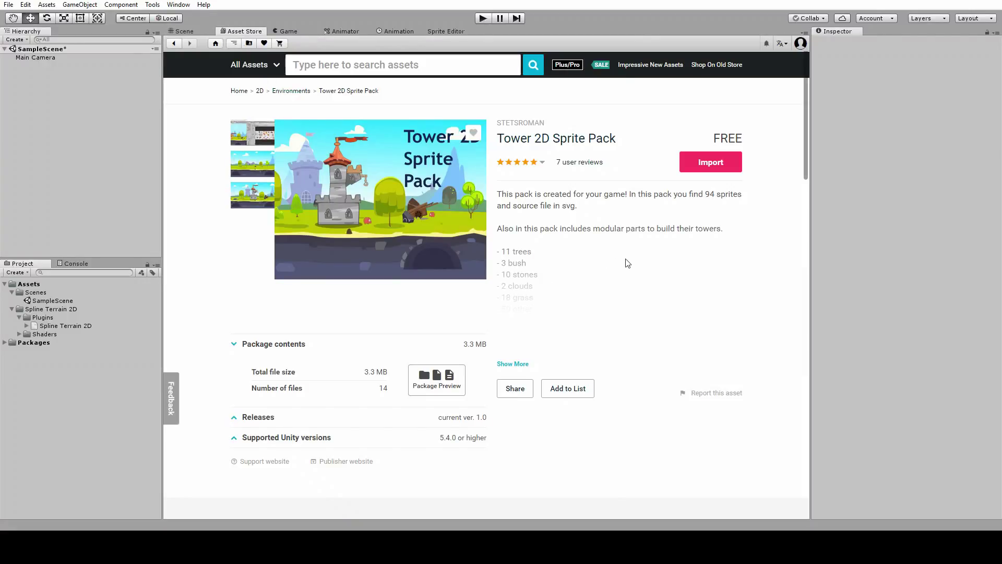
pyautogui.click(705, 167)
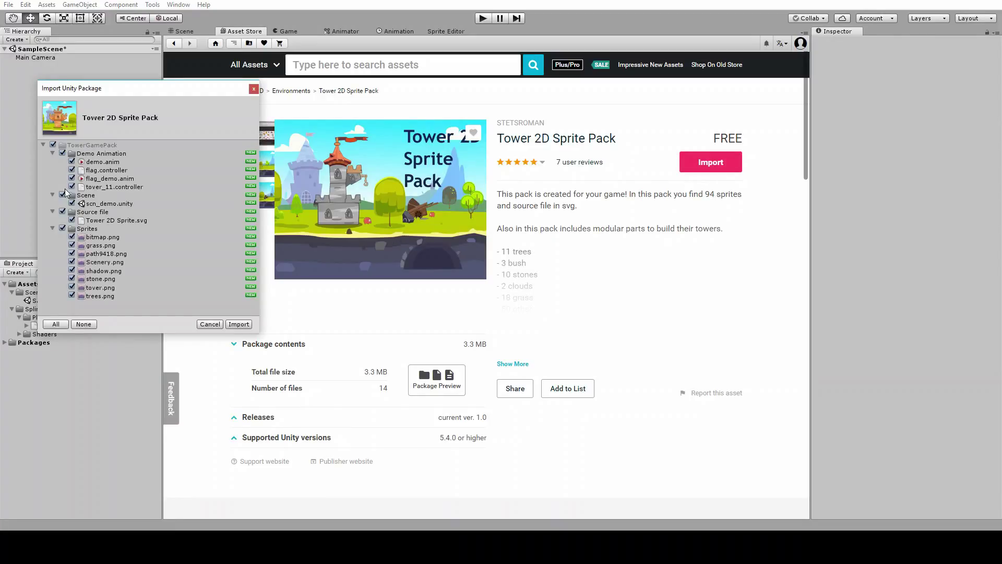
pyautogui.click(62, 194)
pyautogui.click(62, 211)
pyautogui.click(63, 153)
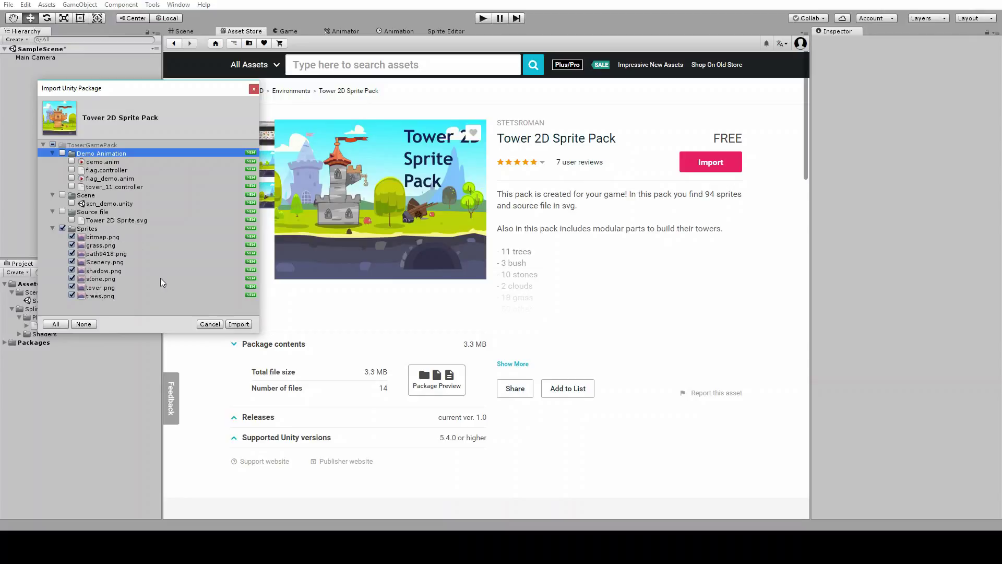
pyautogui.click(239, 324)
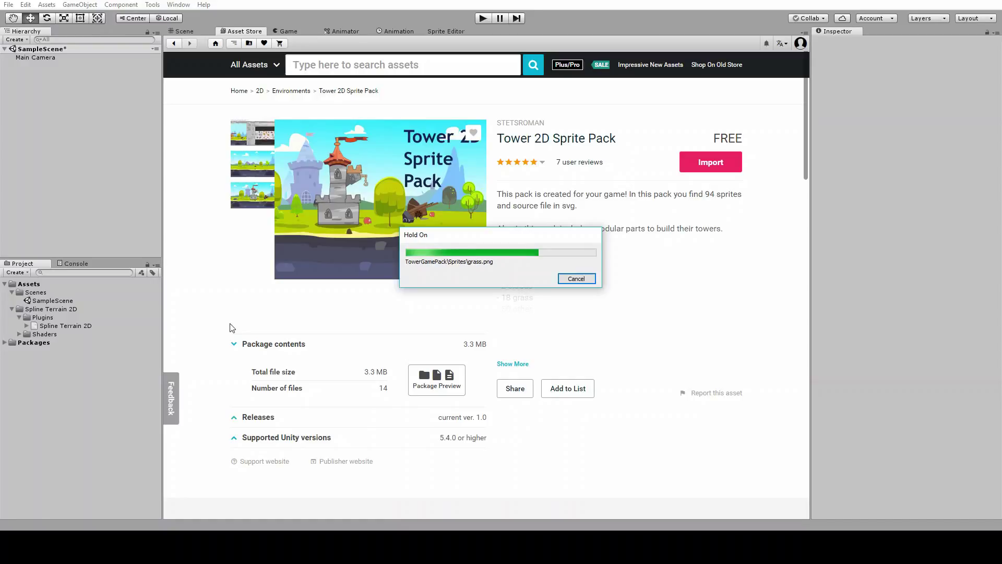
# Set the ground texture's wrap mode to Repeat and apply the import settings
pyautogui.click(49, 385)
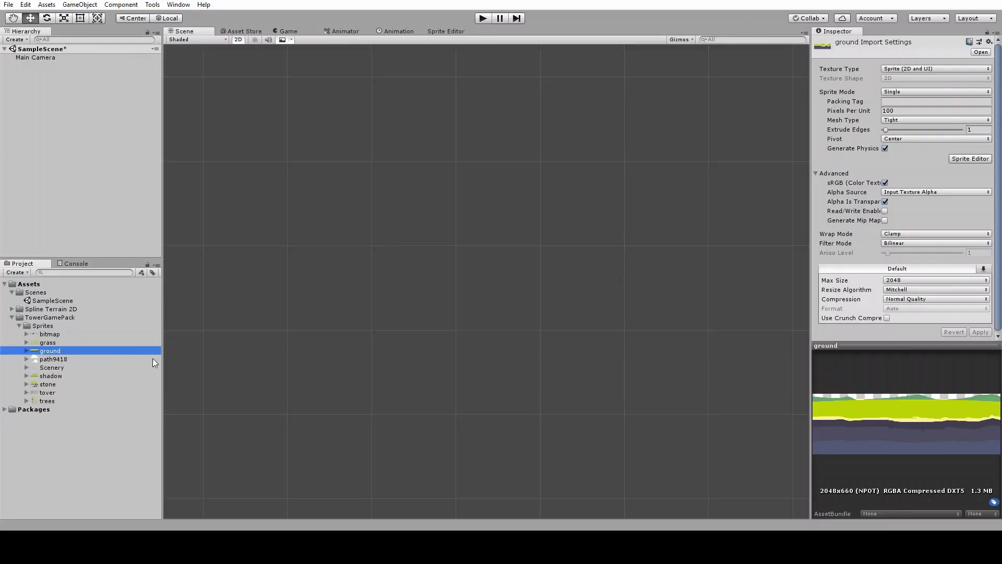
pyautogui.click(901, 234)
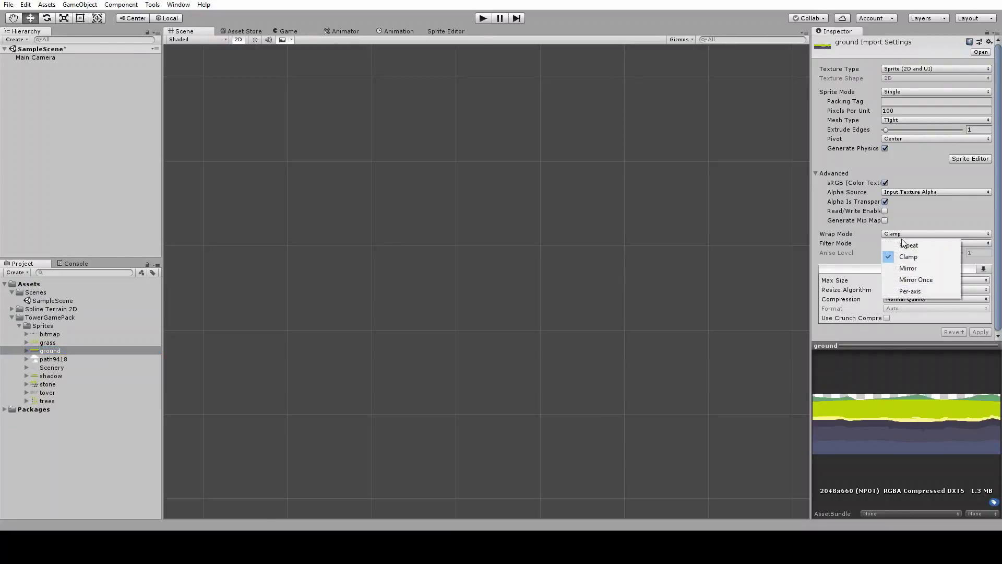
pyautogui.click(905, 244)
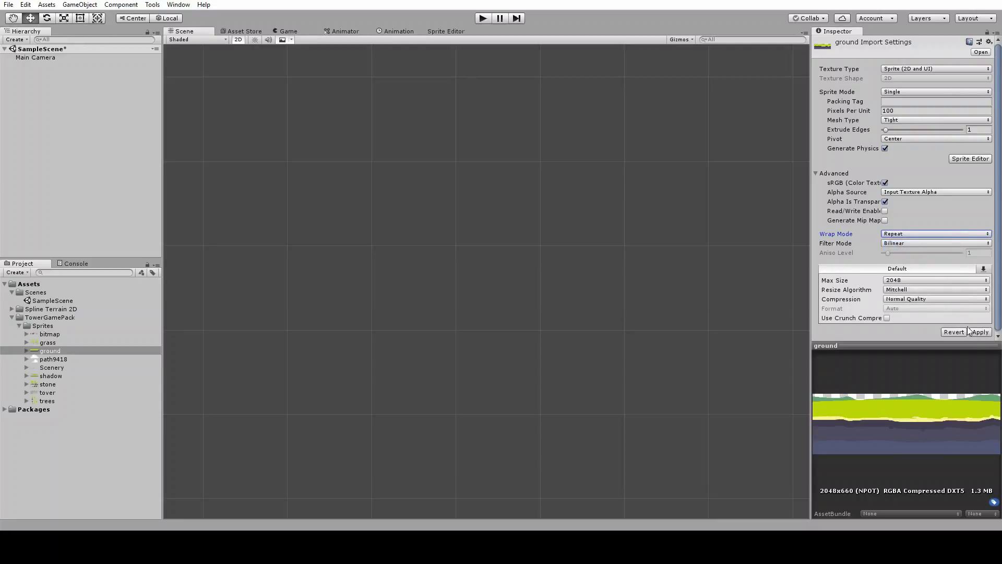
pyautogui.click(981, 333)
# Create a Terrain2D Material named TERRAIN and assign the ground sprite as its Ground sprite
pyautogui.rightClick(62, 434)
pyautogui.press('Down')
pyautogui.press('Right')
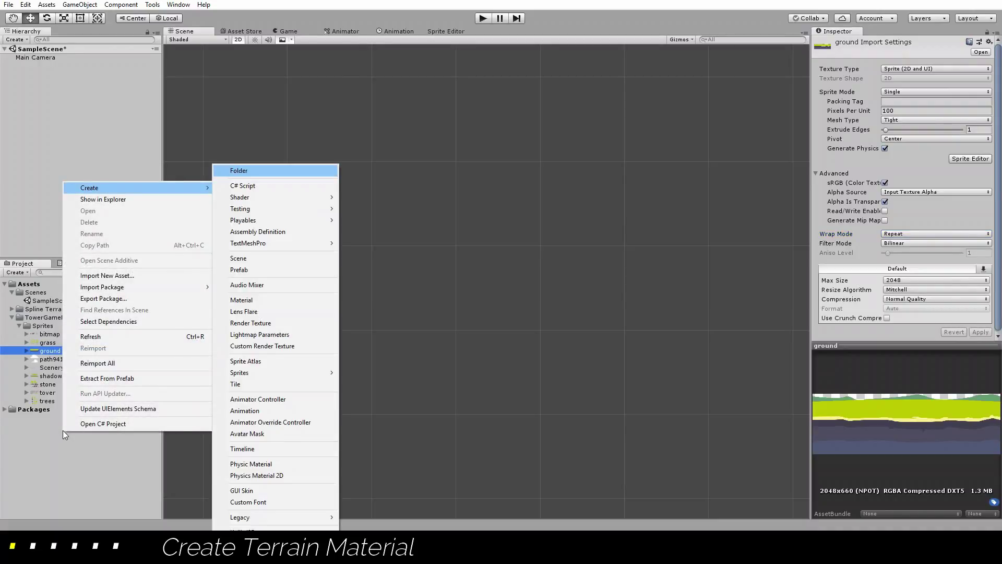
pyautogui.press('Up')
pyautogui.press('Right')
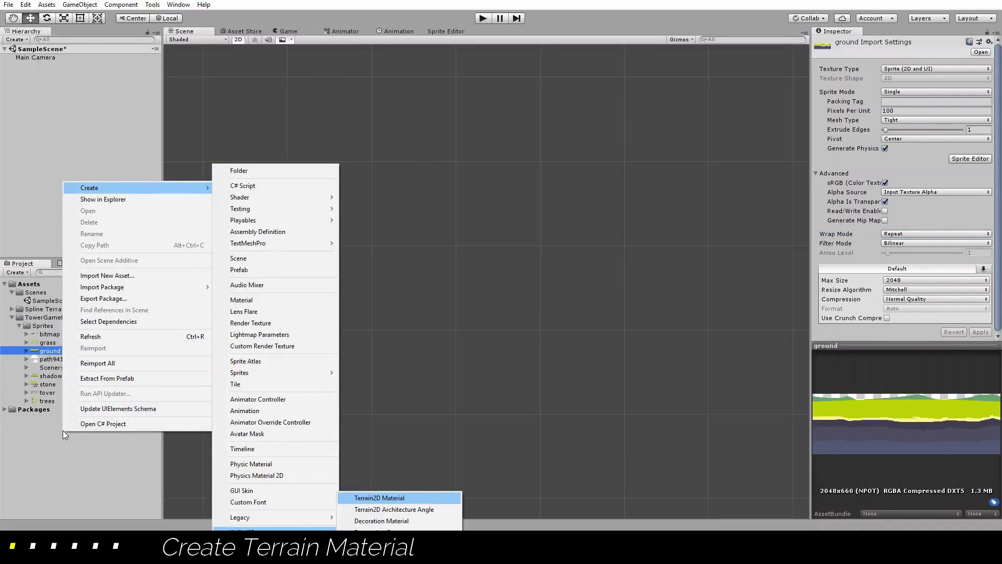
pyautogui.press('Return')
pyautogui.write('TERRAIN')
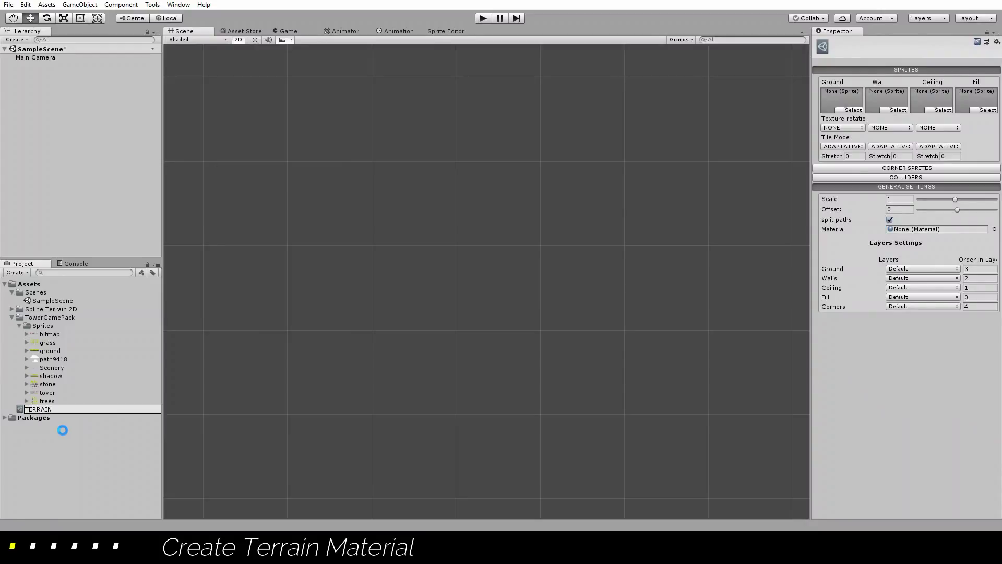
pyautogui.press('Return')
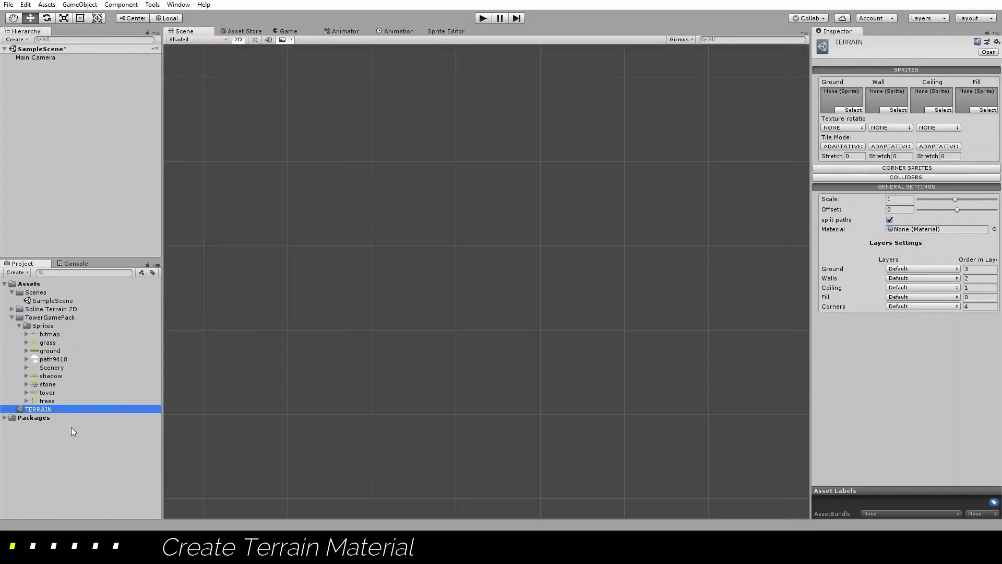
pyautogui.moveTo(50, 353); pyautogui.dragTo(828, 93)
# Add a Kolibri2D Spline with Terrain2D to the scene and assign the TERRAIN material to it
pyautogui.click(152, 5)
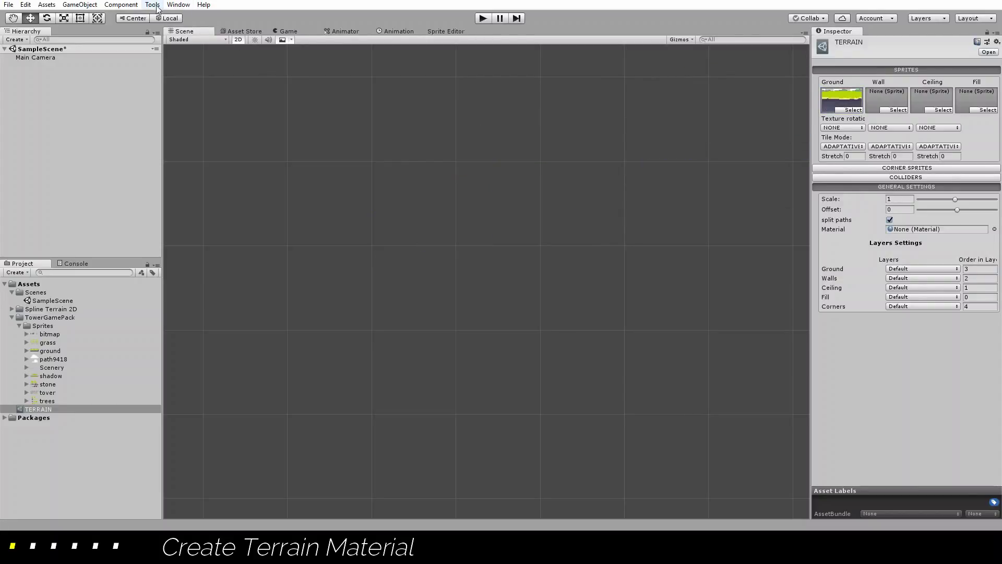
pyautogui.moveTo(168, 17)
pyautogui.moveTo(256, 19)
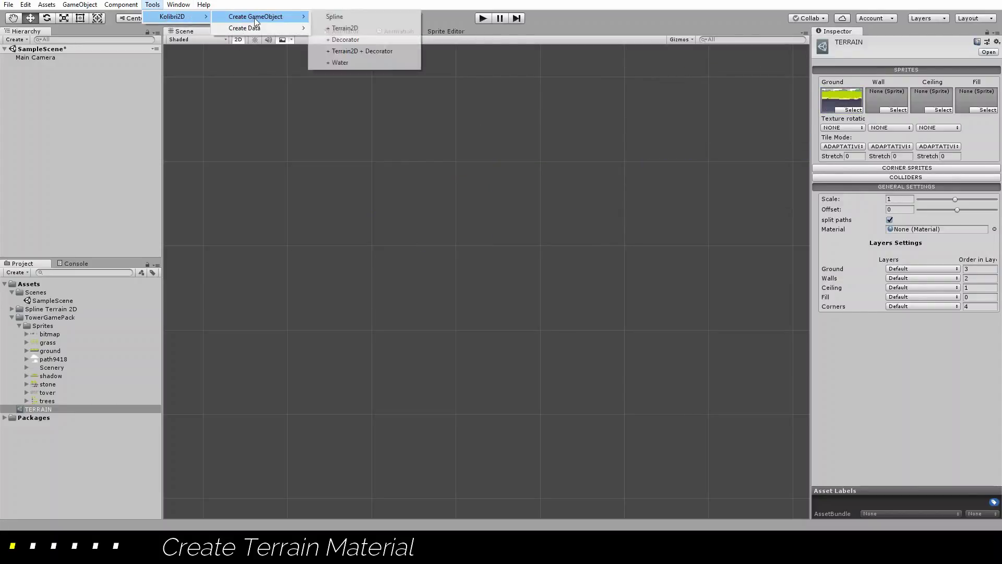
pyautogui.click(359, 28)
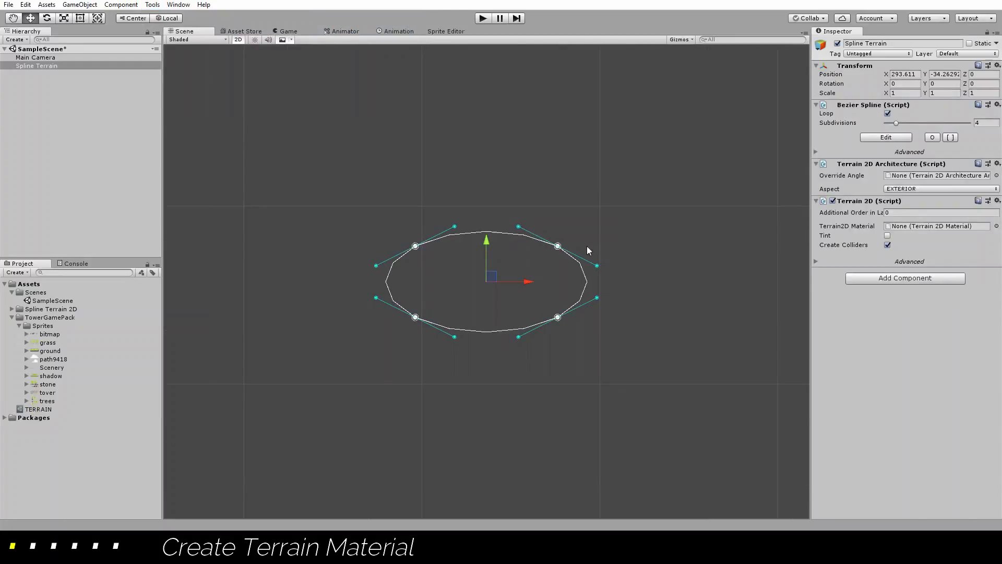
pyautogui.click(997, 226)
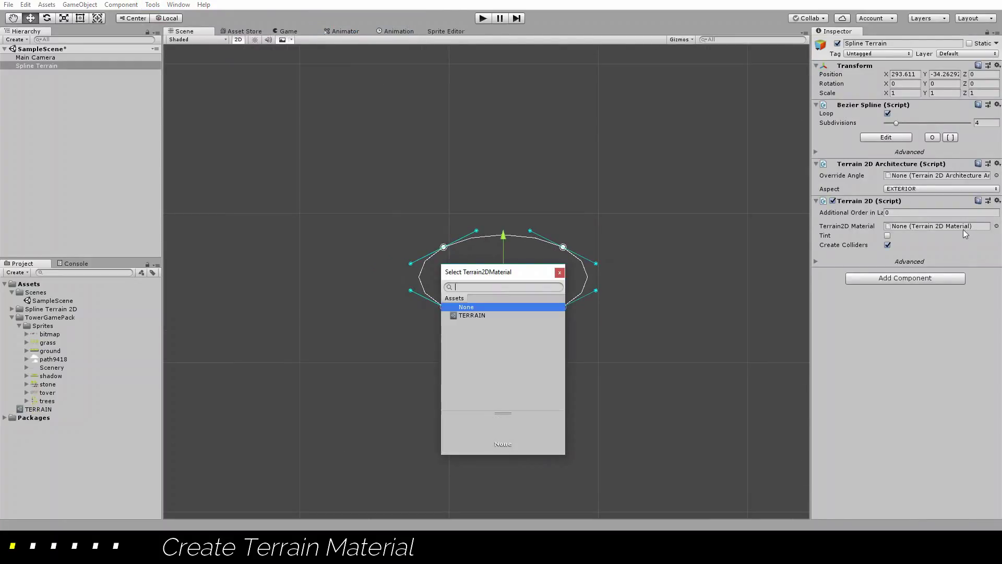
pyautogui.click(468, 315)
pyautogui.doubleClick(478, 315)
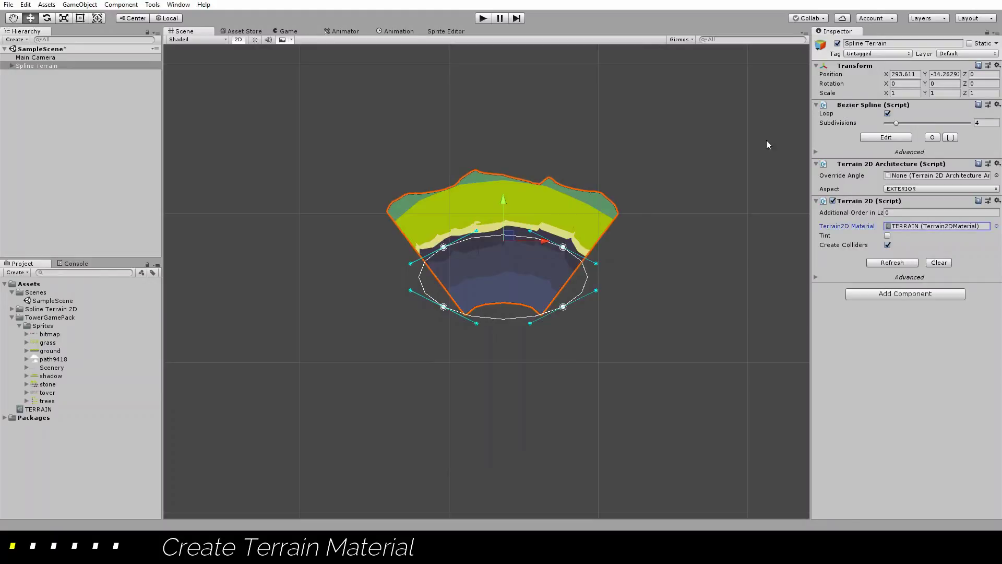
# Open the spline by disabling Loop, delete its two lower points and stretch the upper right point outward
pyautogui.click(888, 113)
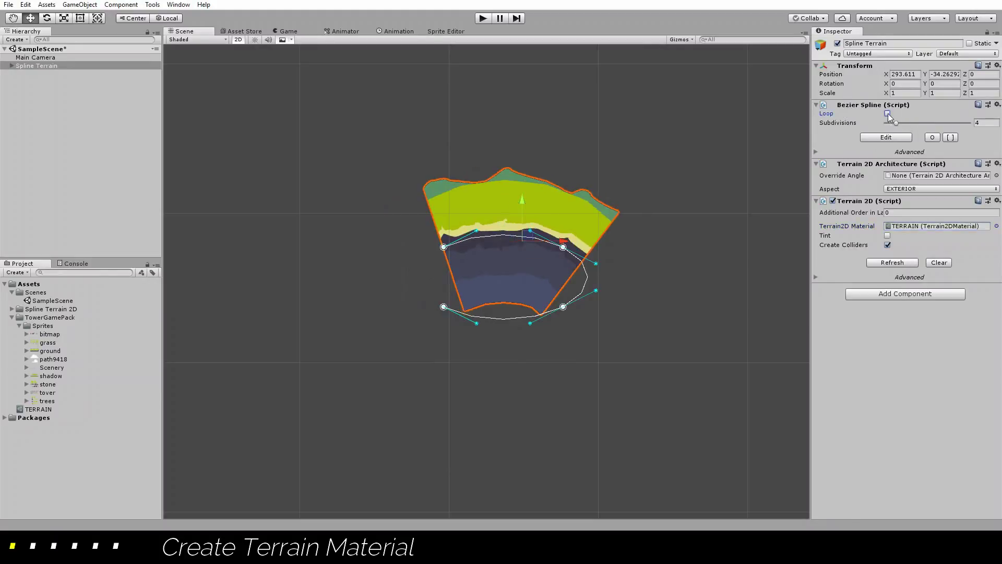
pyautogui.click(444, 307)
pyautogui.press('Delete')
pyautogui.click(563, 307)
pyautogui.press('Delete')
pyautogui.click(566, 246)
pyautogui.moveTo(566, 246); pyautogui.dragTo(771, 245)
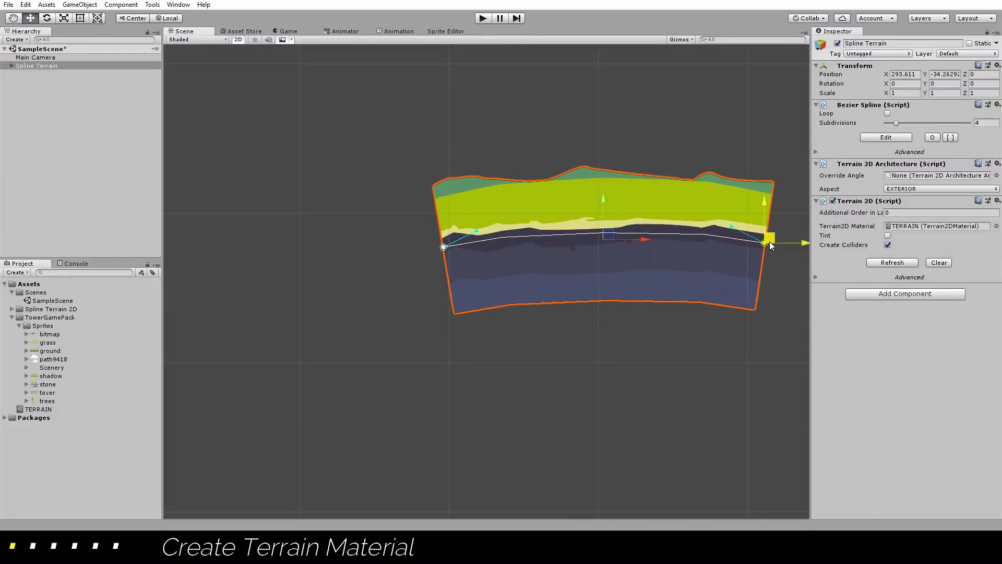
# Extend the terrain spline with two more points forming a hill and a dip, and set its subdivisions to 25
pyautogui.scroll(-2, 678, 246)
pyautogui.moveTo(569, 293); pyautogui.dragTo(290, 222, button='middle')
pyautogui.press('e')
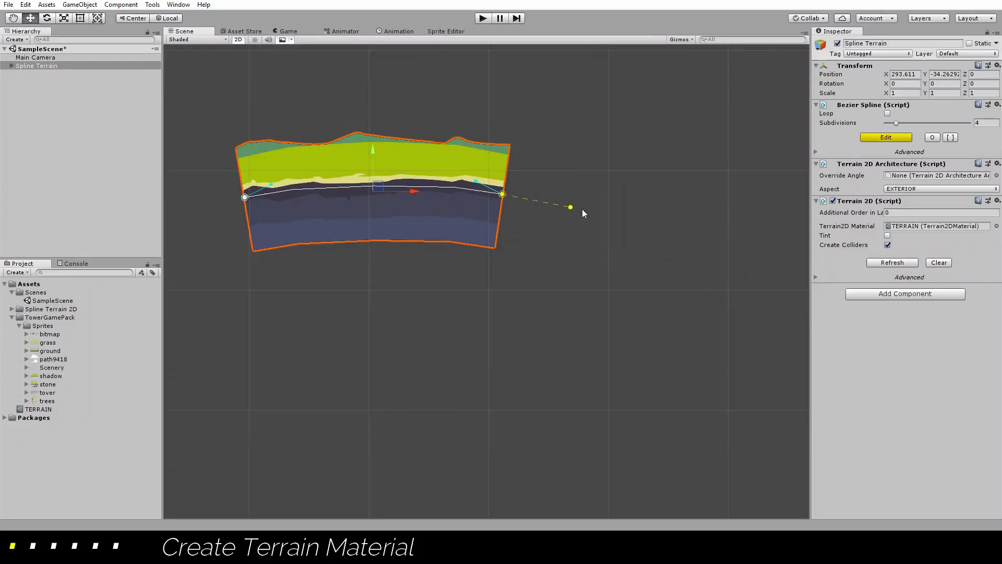
pyautogui.click(658, 148)
pyautogui.click(754, 244)
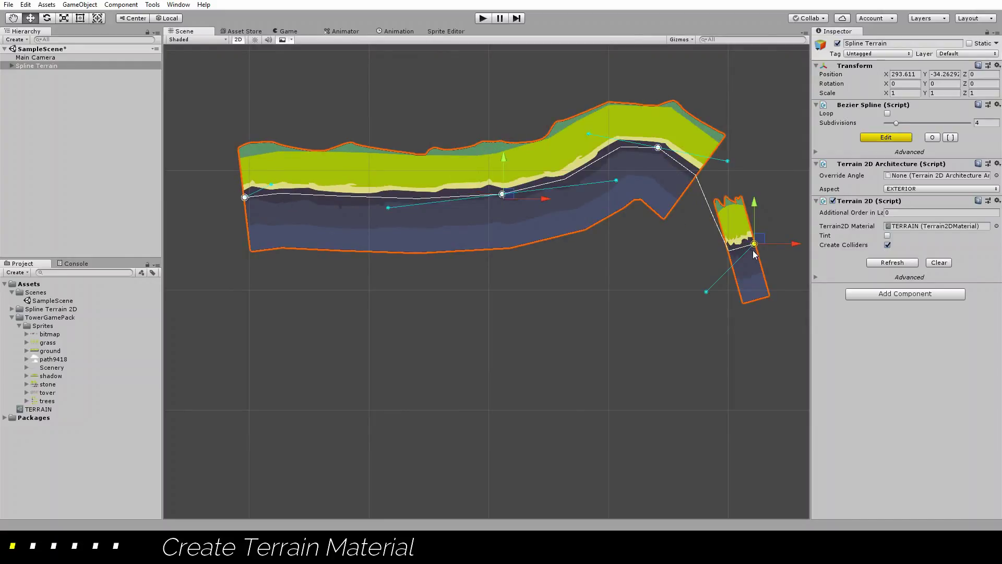
pyautogui.moveTo(754, 244); pyautogui.dragTo(818, 212)
pyautogui.moveTo(645, 236)
pyautogui.mouseDown(button='middle')
pyautogui.moveTo(498, 238)
pyautogui.moveTo(628, 243)
pyautogui.mouseUp(button='middle')
pyautogui.press('e')
pyautogui.moveTo(922, 126); pyautogui.dragTo(971, 126)
# Enable the Edge Collider in the TERRAIN material's collider settings
pyautogui.click(935, 225)
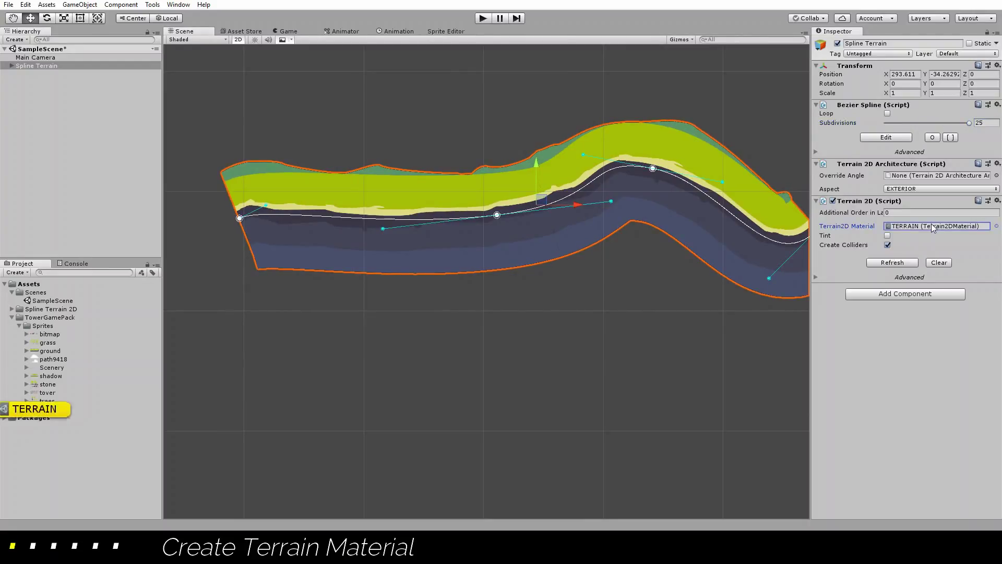
pyautogui.doubleClick(932, 225)
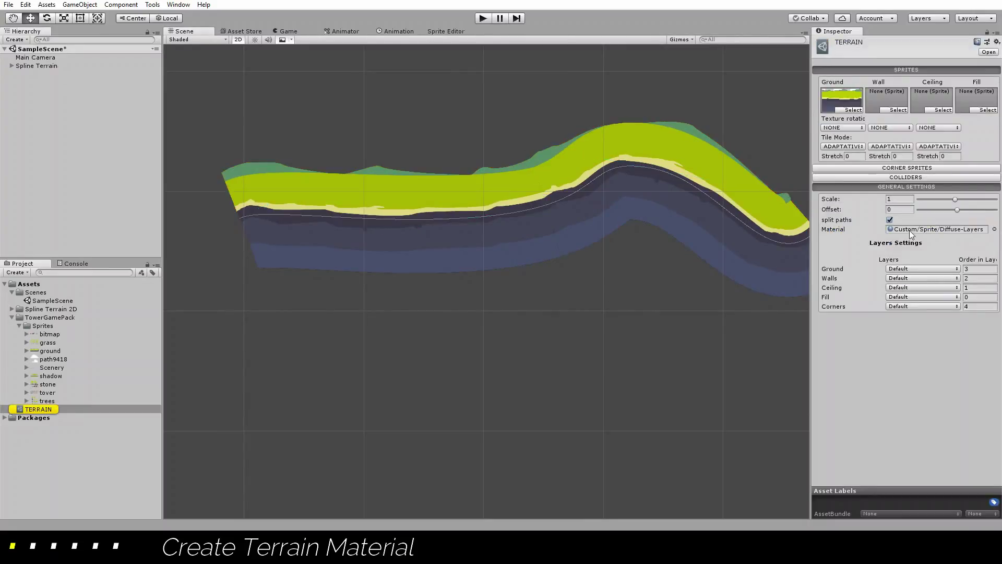
pyautogui.click(895, 177)
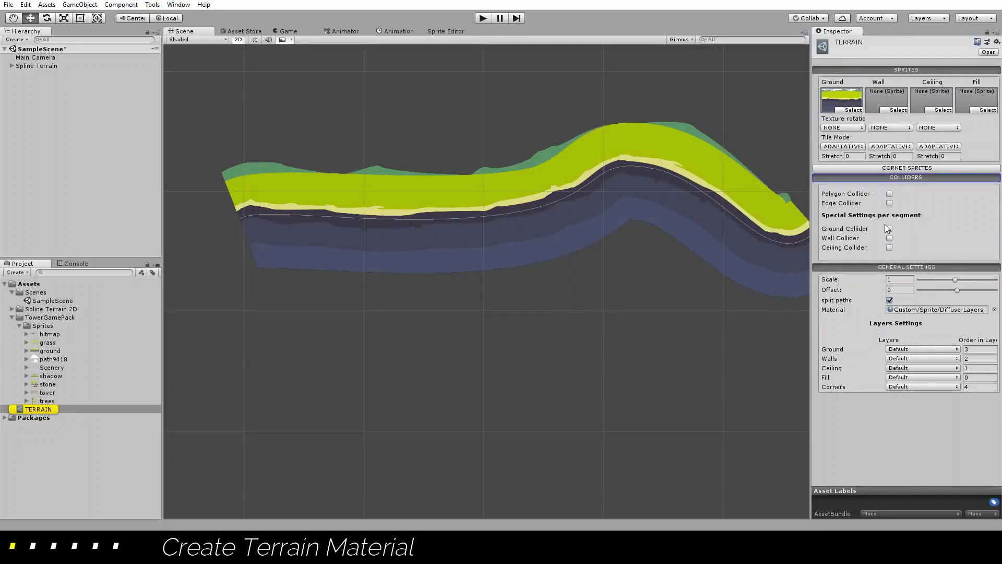
pyautogui.click(890, 203)
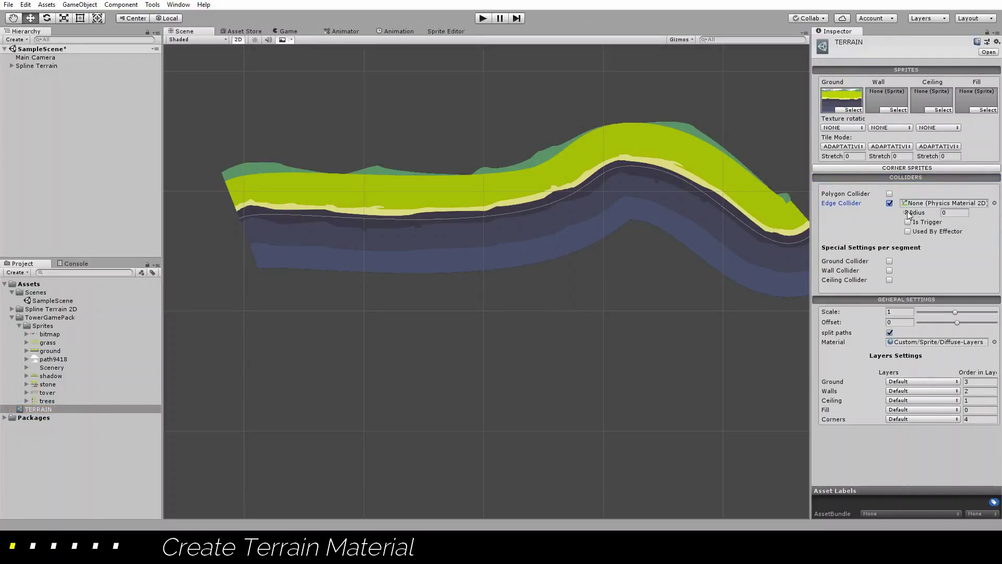
pyautogui.click(884, 177)
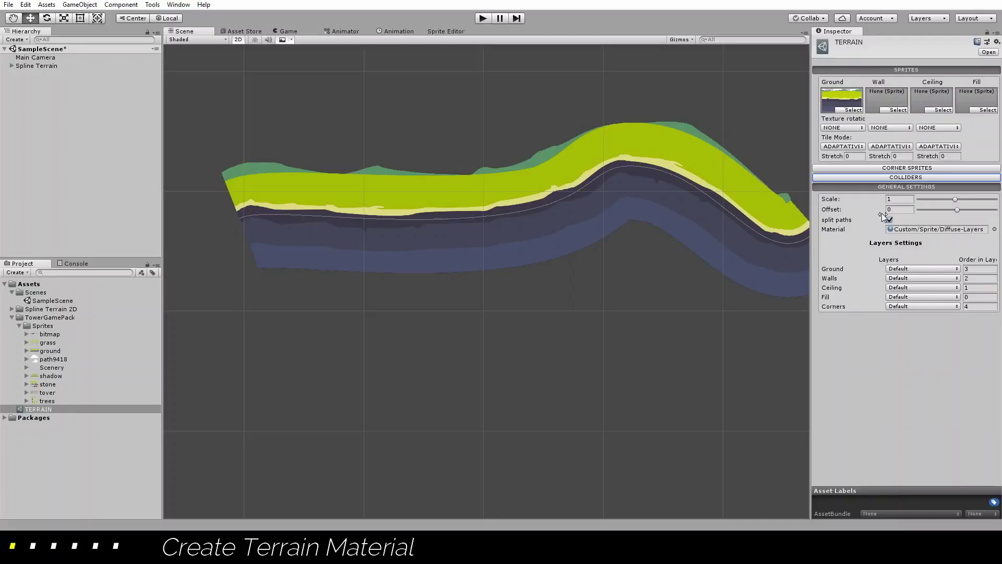
# Set the TERRAIN material's offset to about -0.23 so the spline runs through the grass band
pyautogui.click(948, 209)
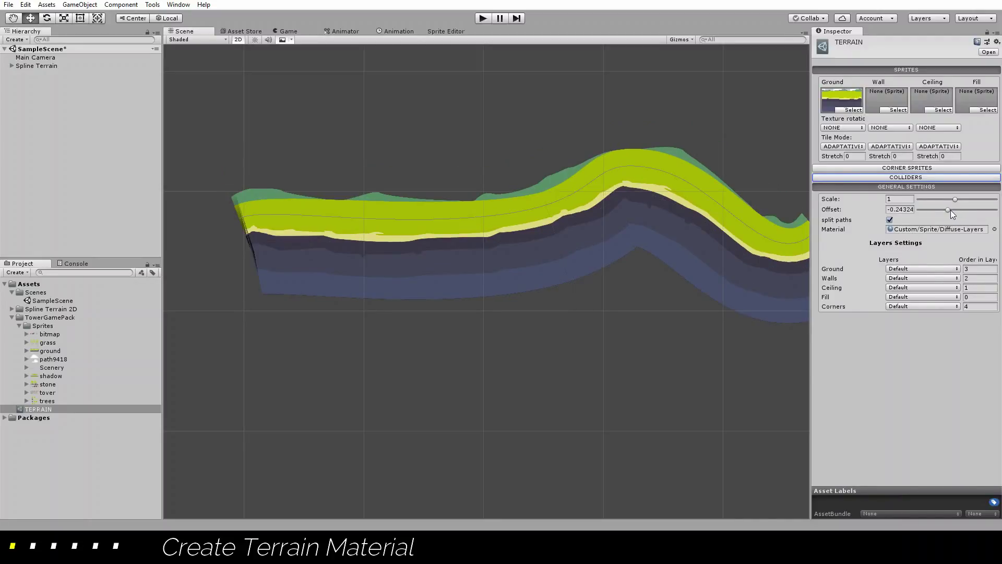
pyautogui.moveTo(948, 210); pyautogui.dragTo(949, 210)
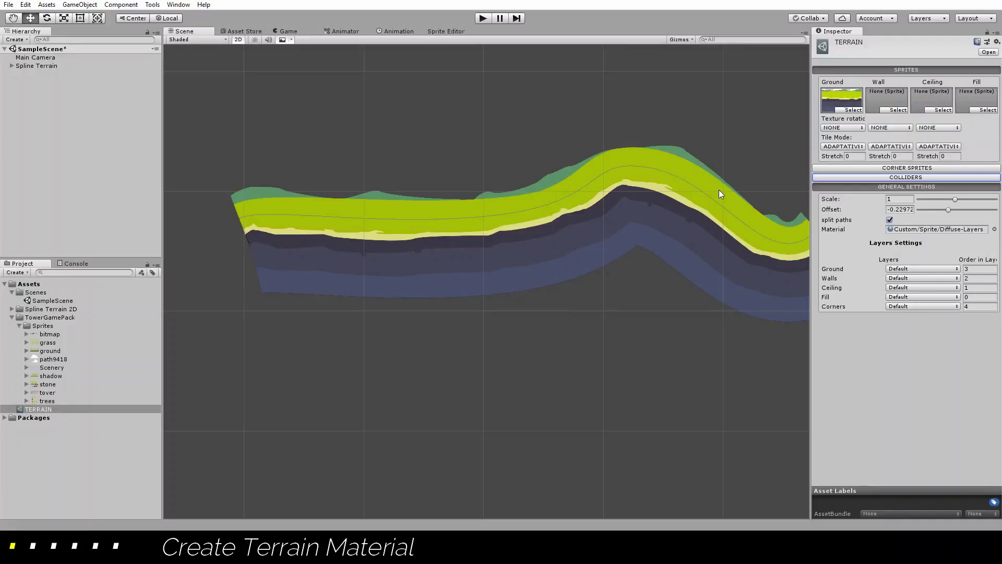
pyautogui.click(860, 186)
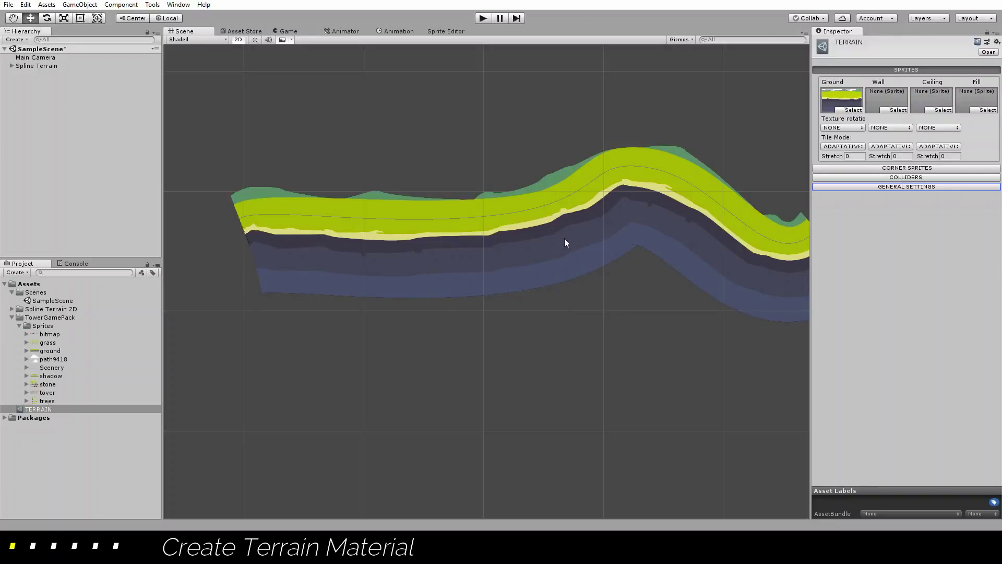
# Create a Decoration Material named DECO in the project assets
pyautogui.rightClick(55, 432)
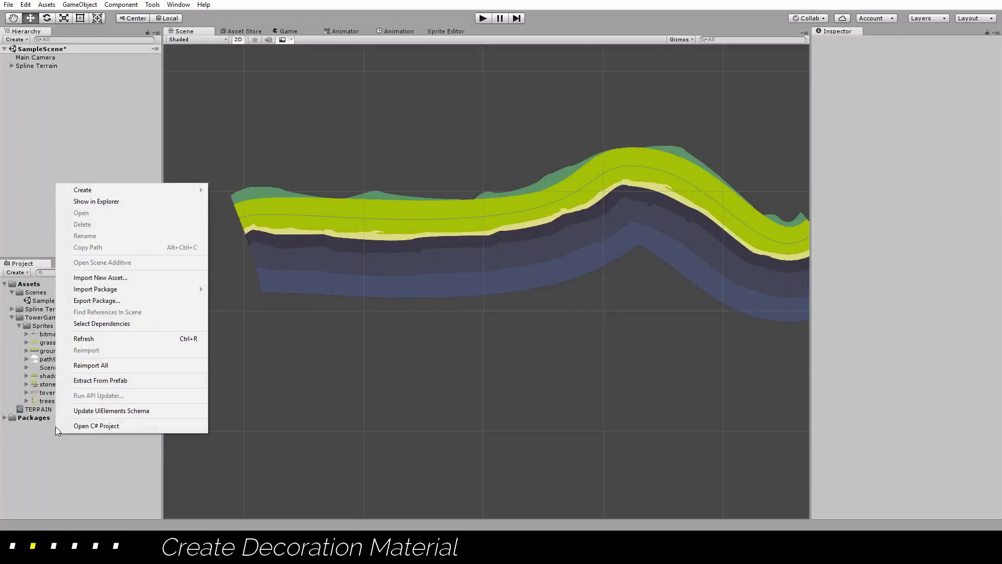
pyautogui.press('Down')
pyautogui.press('Right')
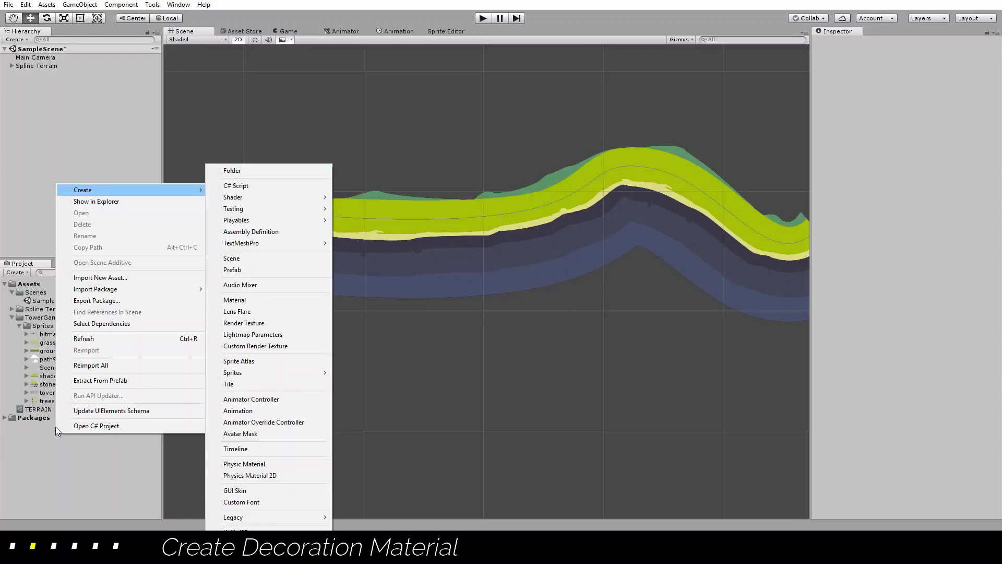
pyautogui.press('Up')
pyautogui.press('Right')
pyautogui.press('Down')
pyautogui.press('Down')
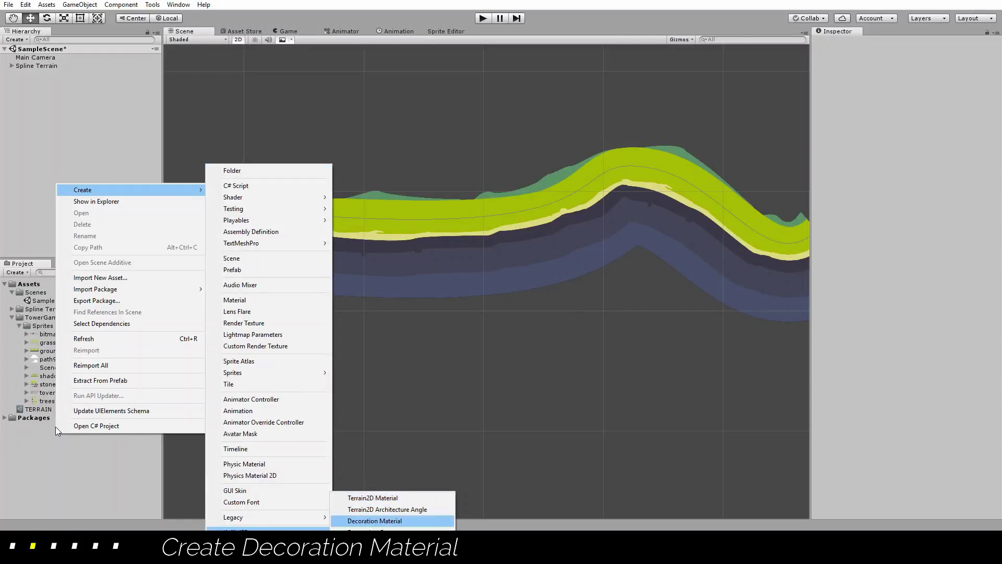
pyautogui.press('Return')
pyautogui.write('DECO')
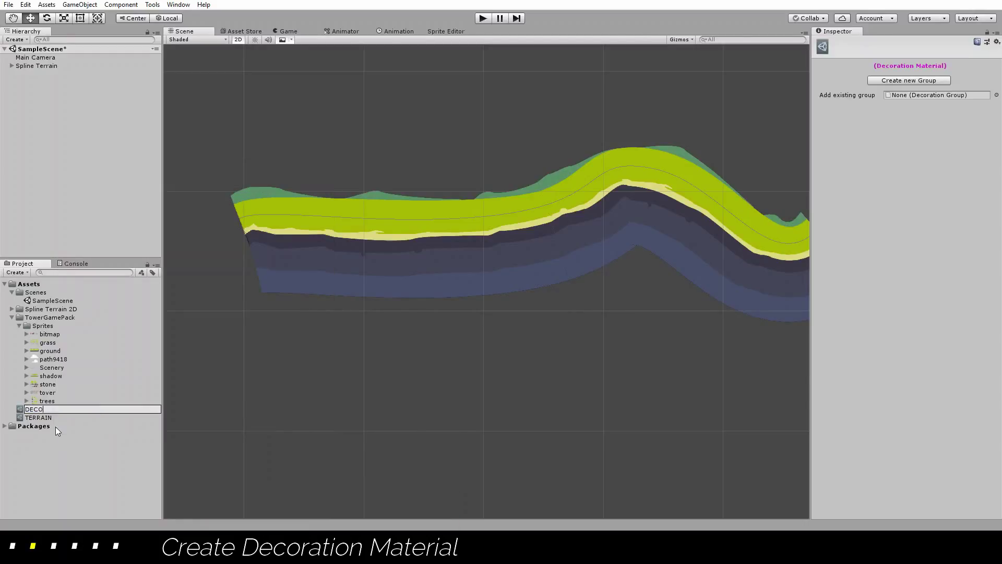
pyautogui.press('Return')
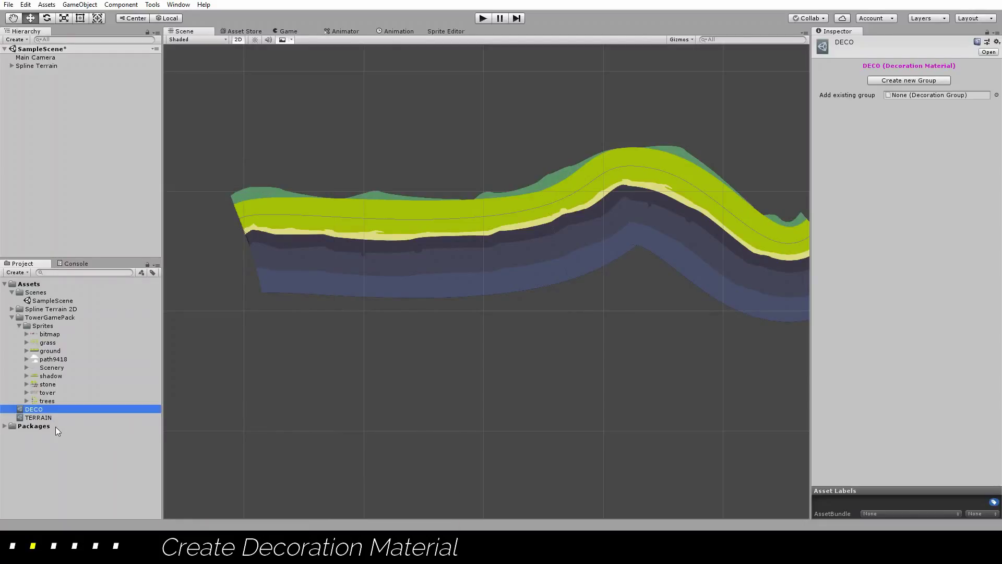
# Create a new decoration group named "group - trees" in the DECO decoration material
pyautogui.click(913, 82)
pyautogui.write('g')
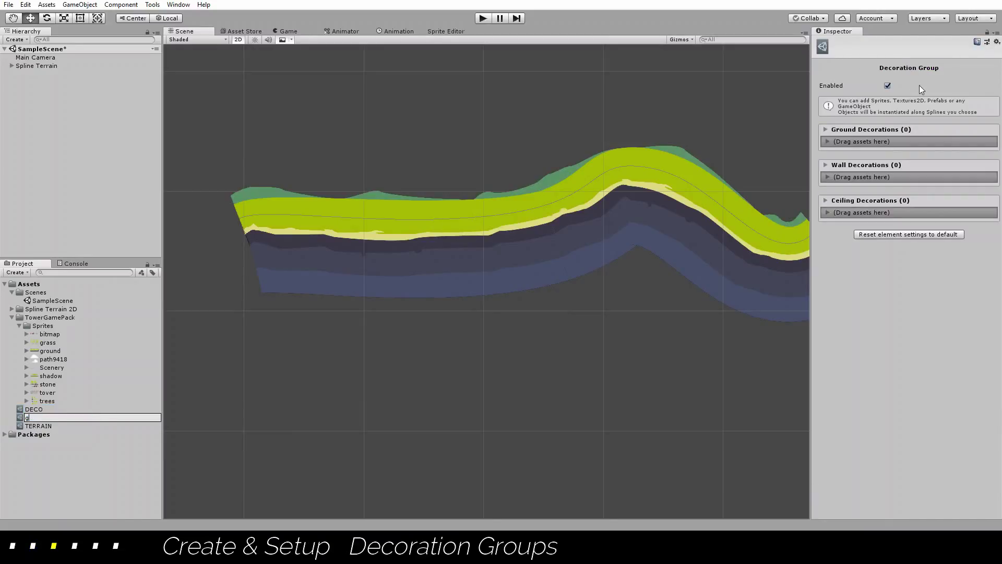
pyautogui.write('roup - trees')
pyautogui.press('Return')
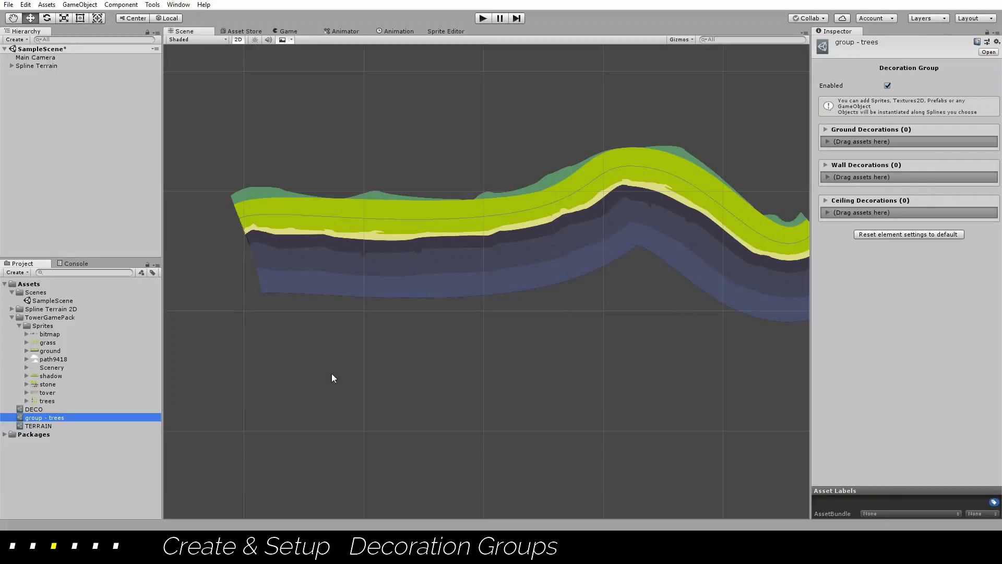
# Add the sprites trees_0 through trees_10 to the ground decorations of group - trees
pyautogui.click(26, 400)
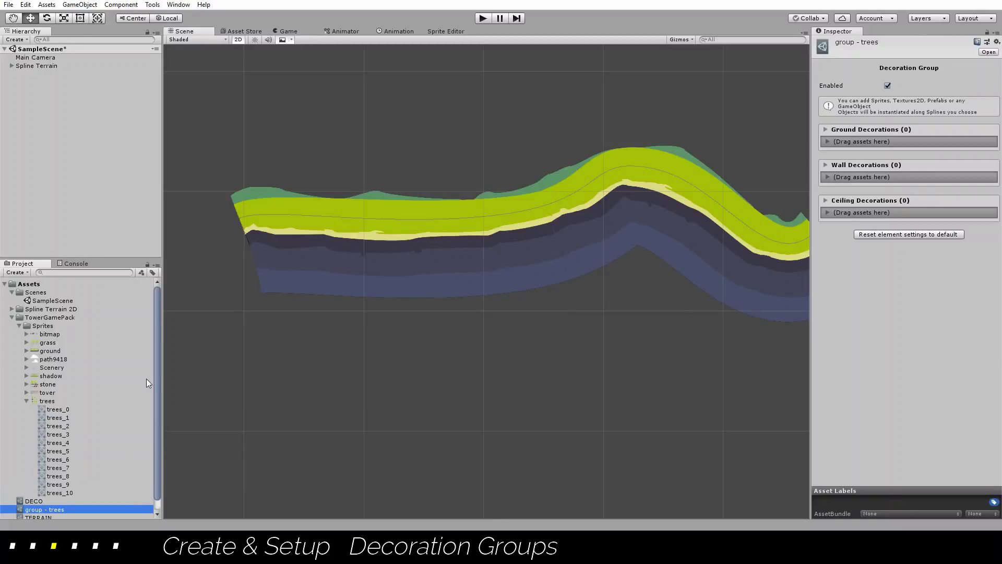
pyautogui.click(990, 36)
pyautogui.scroll(-1, 36, 359)
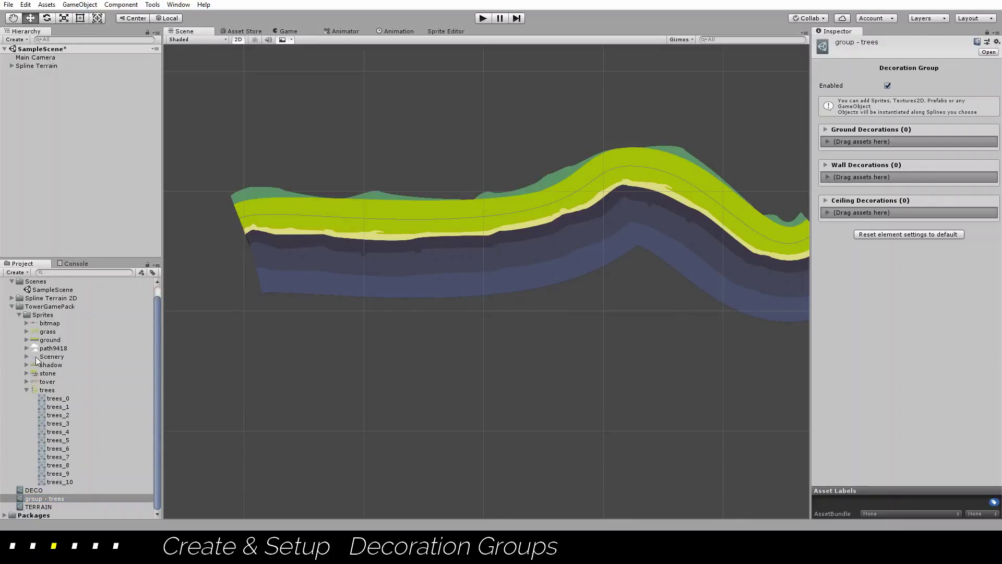
pyautogui.click(58, 398)
pyautogui.keyDown('shift'); pyautogui.click(74, 481); pyautogui.keyUp('shift')
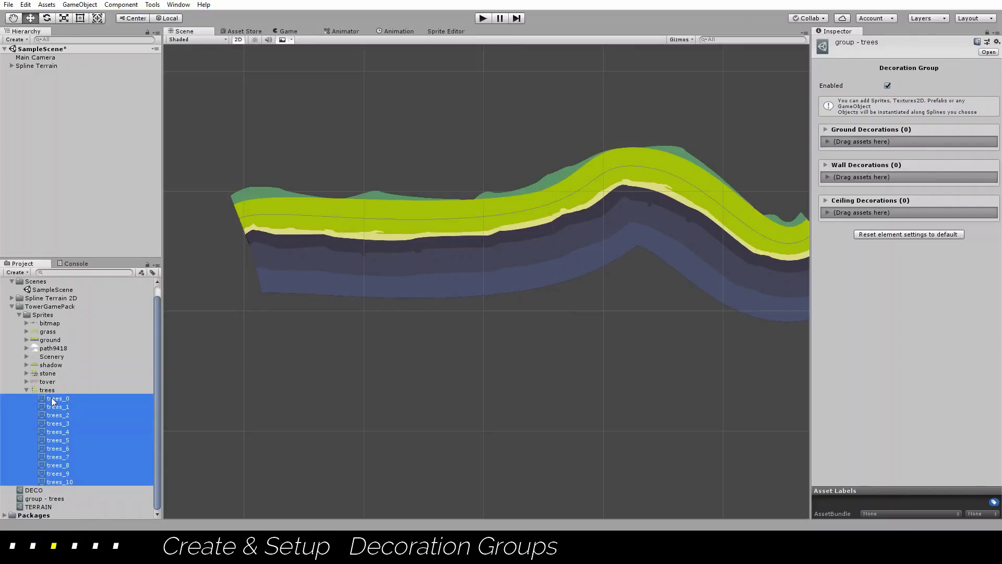
pyautogui.moveTo(51, 397); pyautogui.dragTo(868, 141)
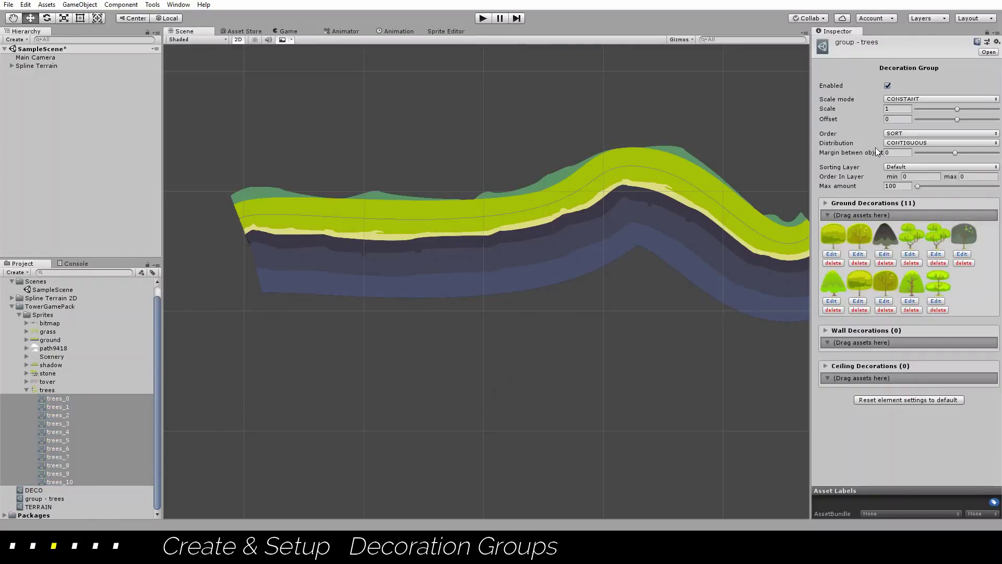
# Add a Spline Decorator component to the Spline Terrain and assign DECO as its decoration material
pyautogui.click(626, 192)
pyautogui.click(996, 31)
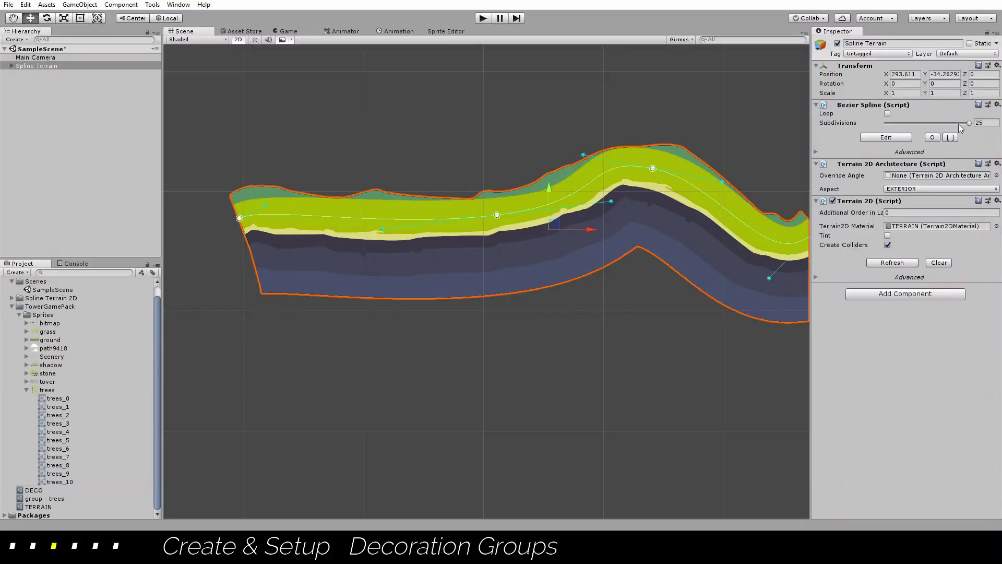
pyautogui.click(912, 277)
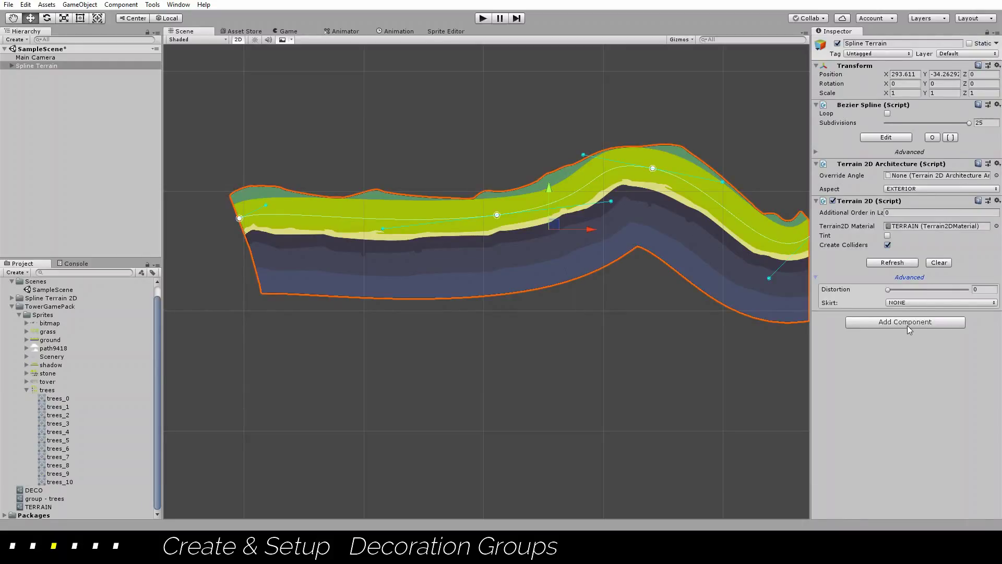
pyautogui.click(908, 324)
pyautogui.click(881, 361)
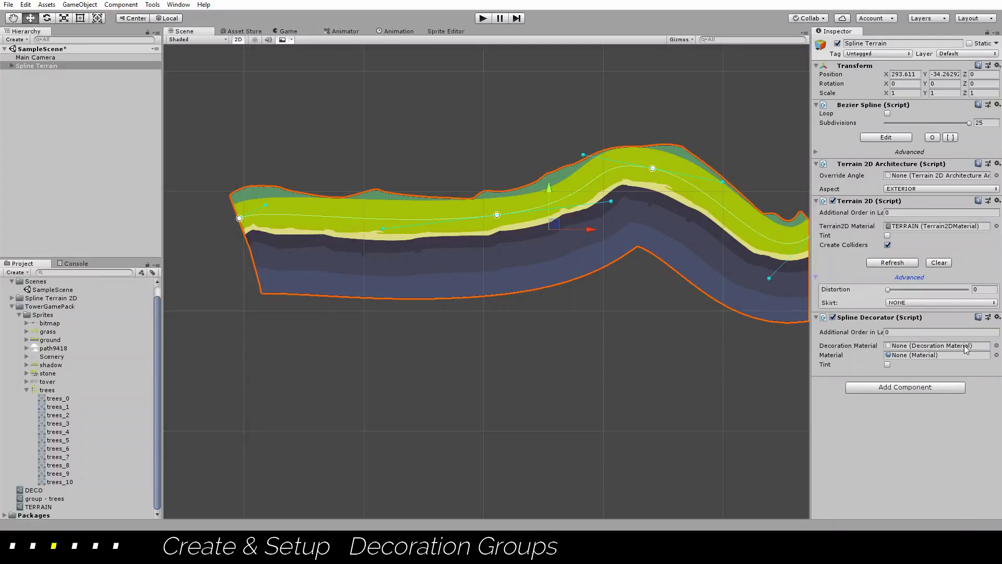
pyautogui.click(997, 346)
pyautogui.click(500, 316)
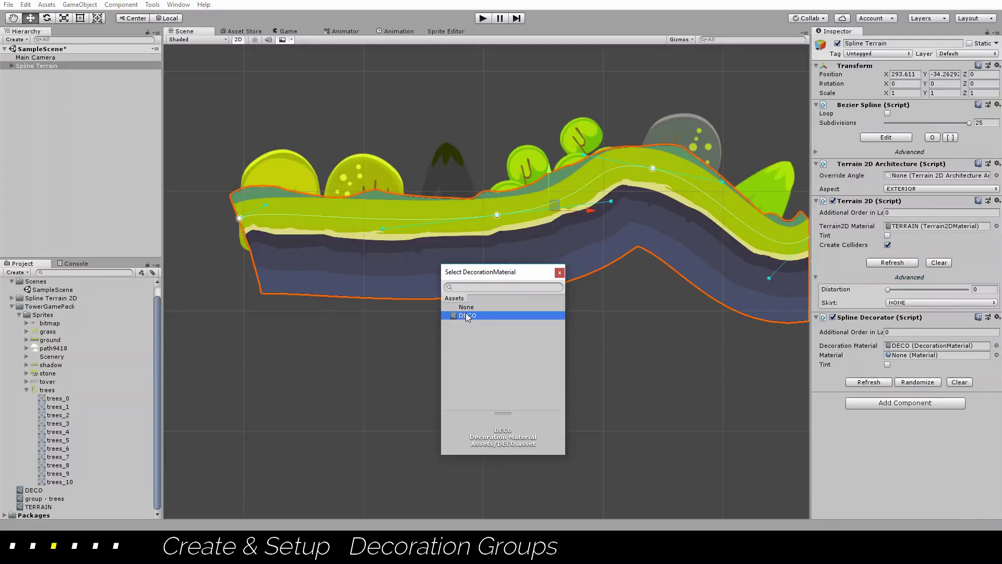
pyautogui.click(559, 273)
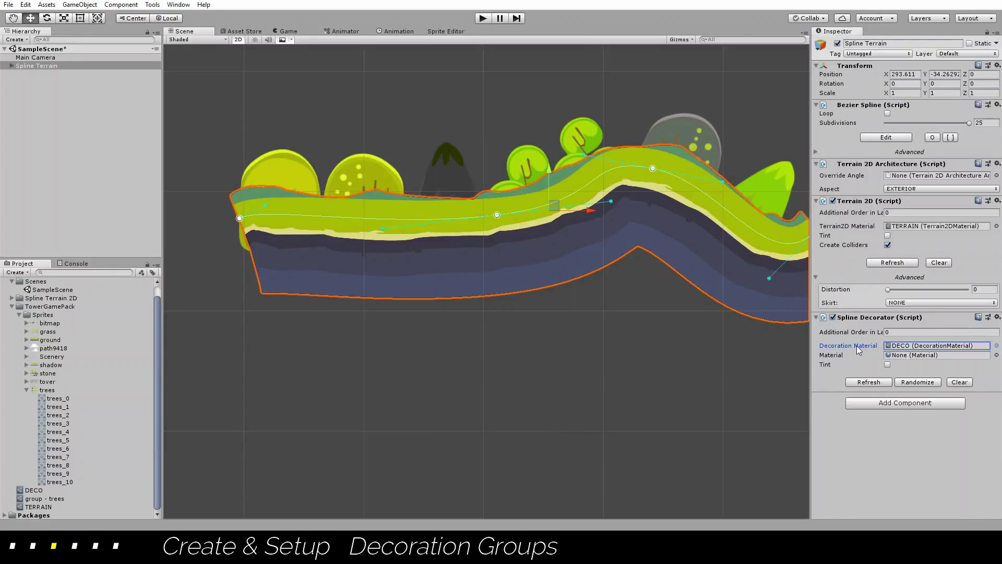
# Set the trees group's Order In Layer in the DECO material to min 5 and max 10
pyautogui.doubleClick(914, 346)
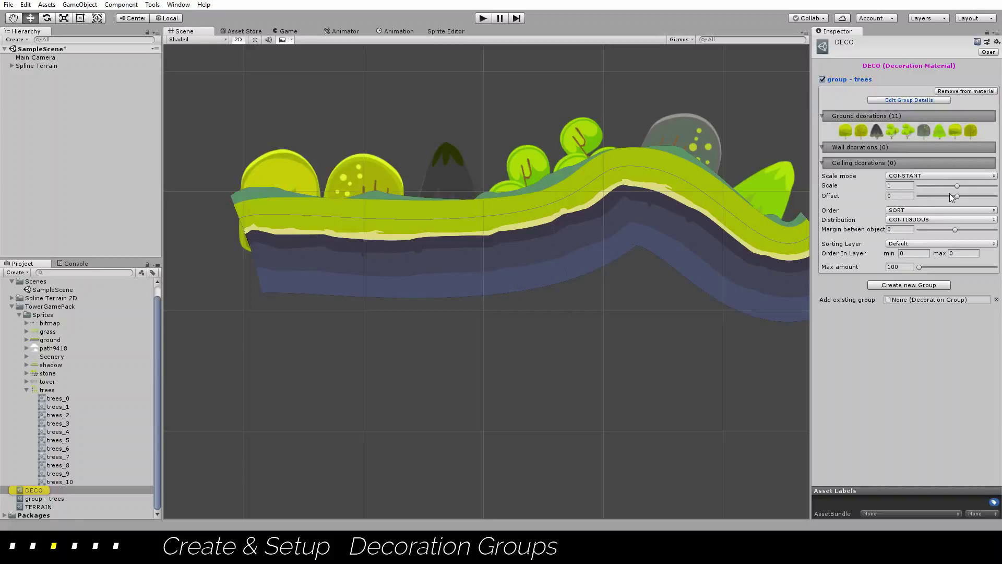
pyautogui.click(914, 253)
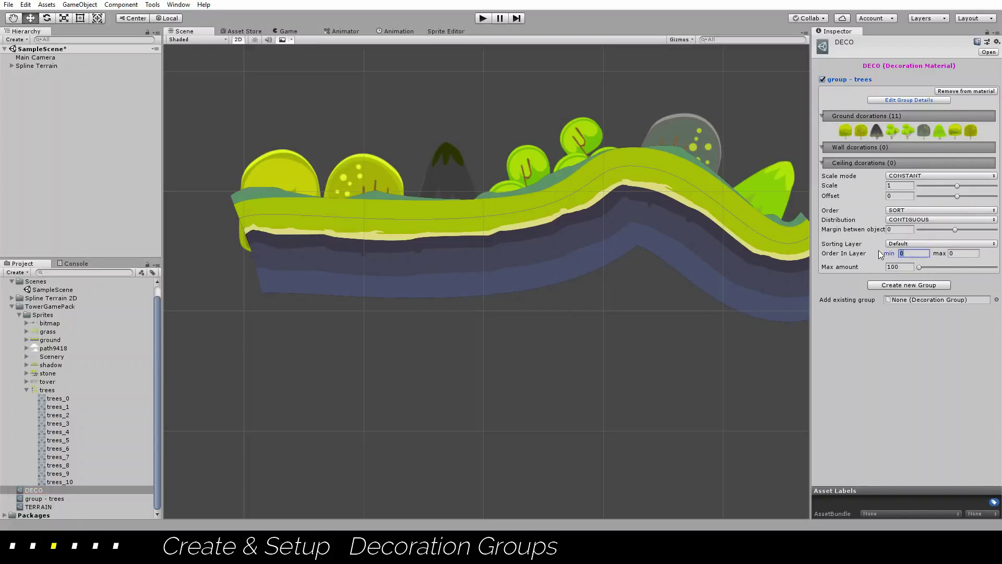
pyautogui.write('5')
pyautogui.click(966, 253)
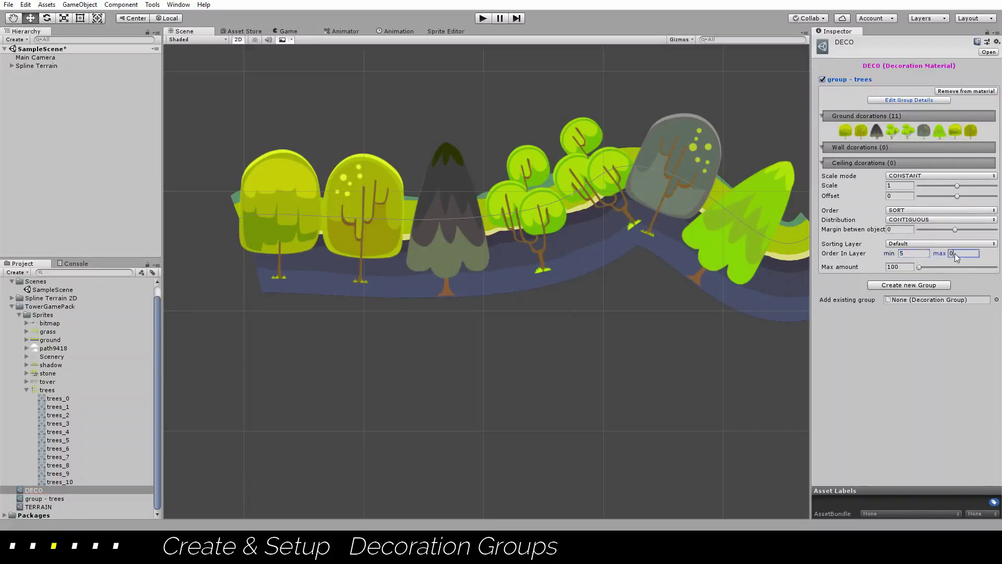
pyautogui.write('10')
# Set the trees group's scale to 0.7 and its offset to 0.5
pyautogui.click(900, 186)
pyautogui.write('.7')
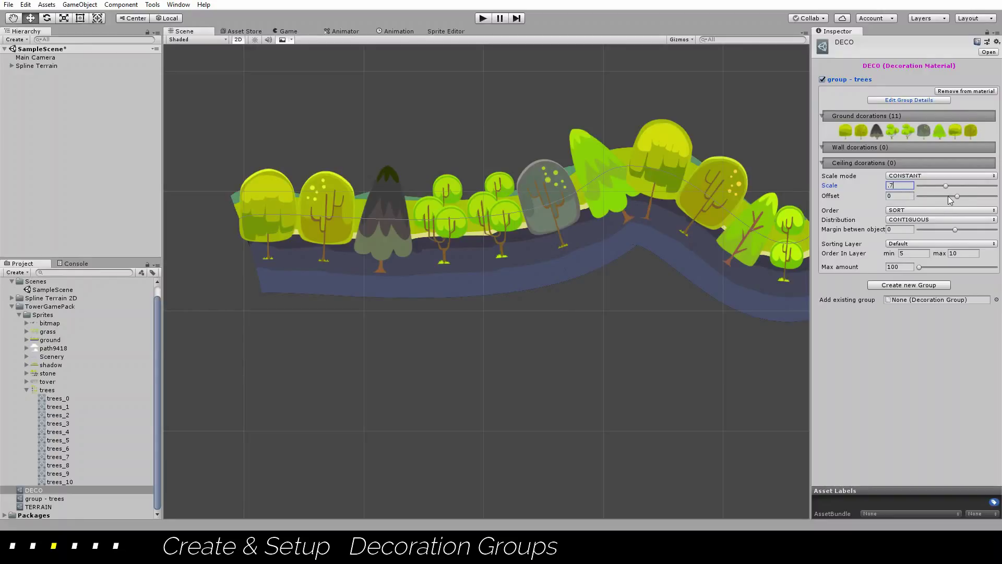
pyautogui.click(907, 196)
pyautogui.write('.5')
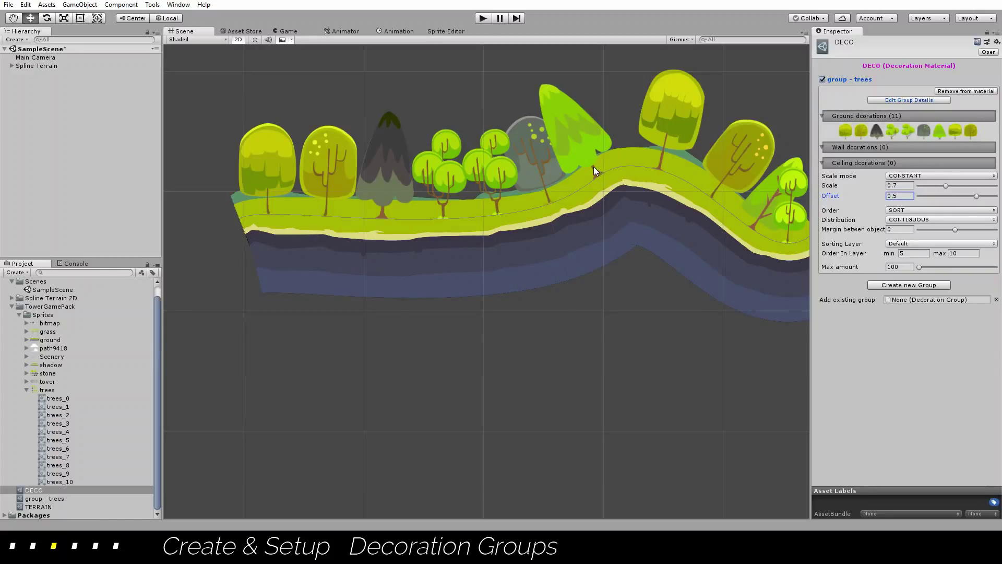
# Level the handle of the terrain spline's end point and move that point far to the right to lengthen the terrain
pyautogui.scroll(-2, 593, 167)
pyautogui.moveTo(636, 205); pyautogui.dragTo(511, 173, button='middle')
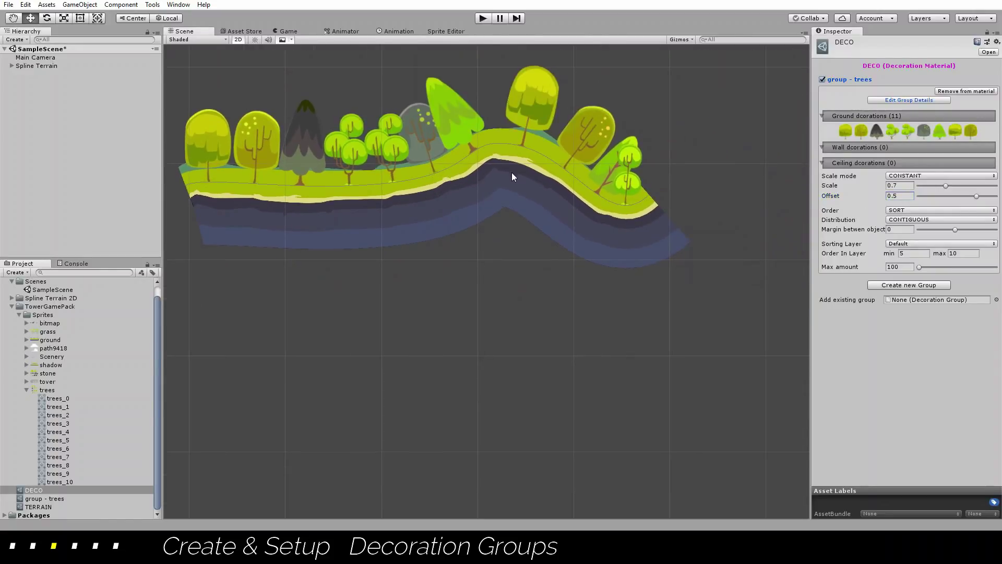
pyautogui.click(512, 171)
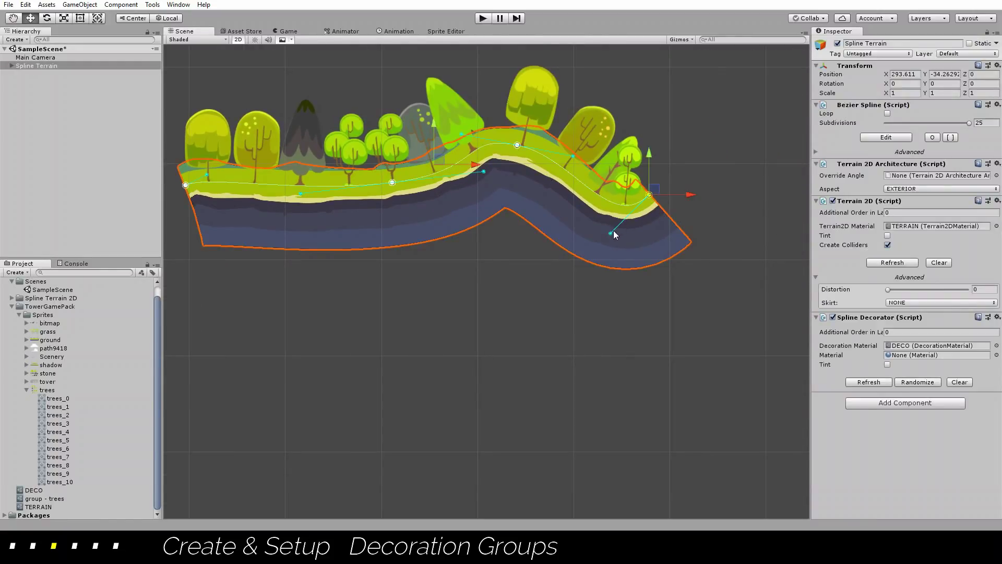
pyautogui.moveTo(611, 233); pyautogui.dragTo(576, 194)
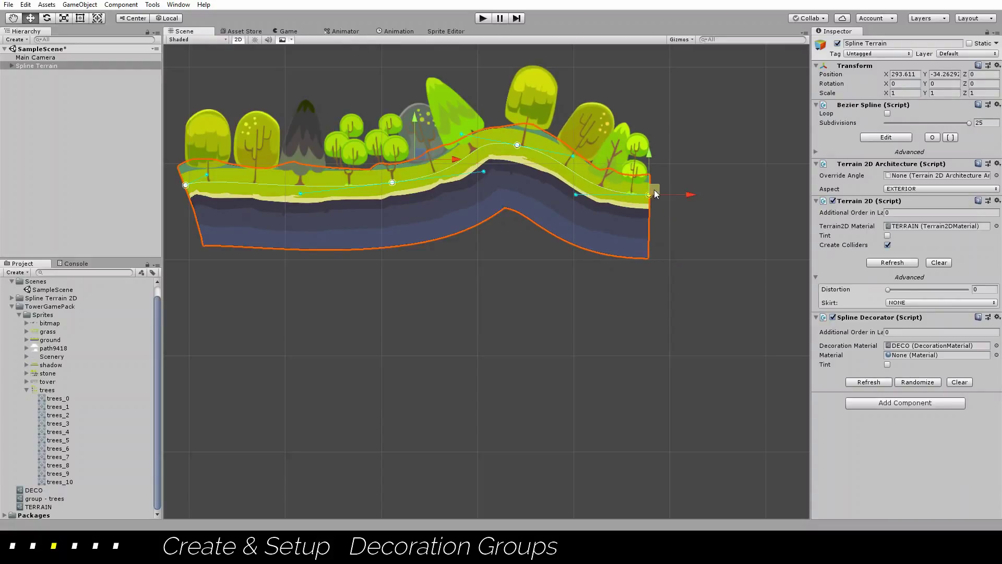
pyautogui.moveTo(656, 194); pyautogui.dragTo(809, 199)
pyautogui.scroll(-3, 616, 174)
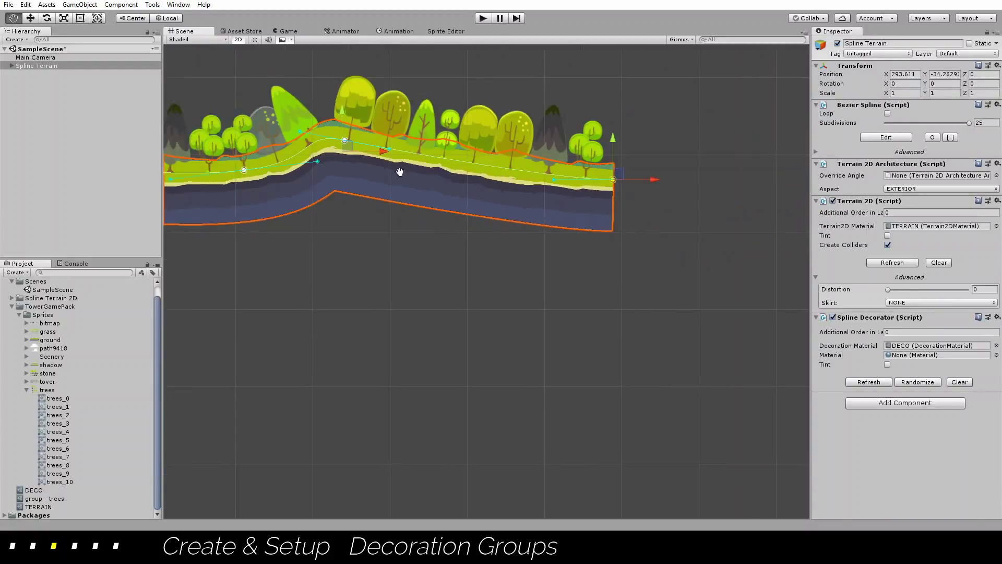
pyautogui.scroll(3, 673, 172)
pyautogui.moveTo(673, 172); pyautogui.dragTo(625, 235, button='middle')
pyautogui.scroll(-3, 642, 234)
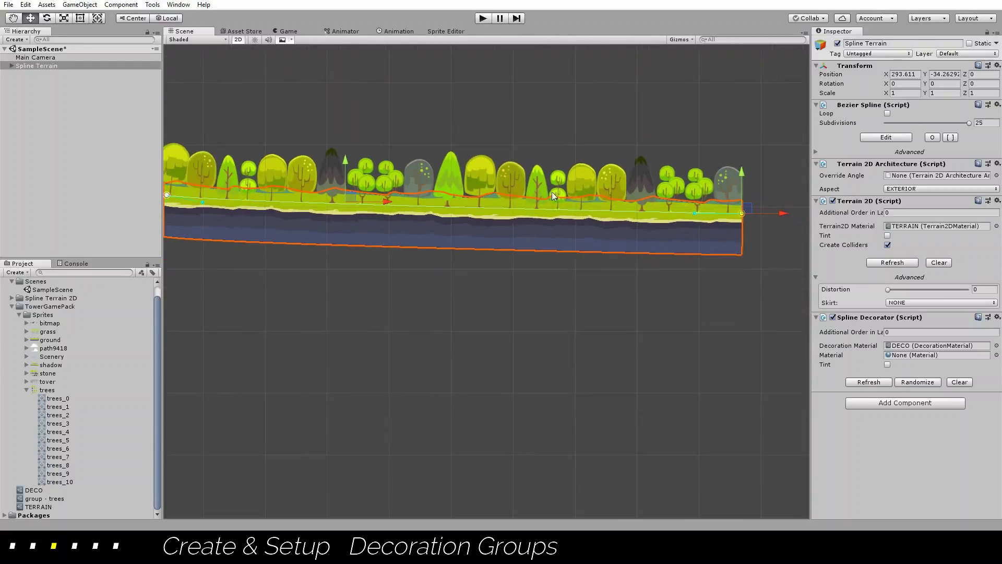
pyautogui.moveTo(552, 192); pyautogui.dragTo(514, 199, button='middle')
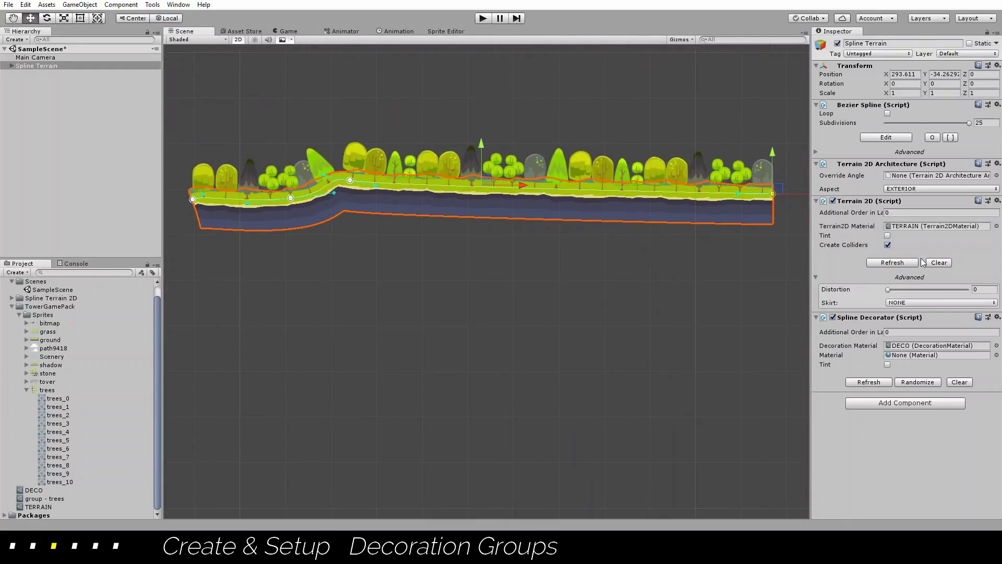
# Change the trees group's distribution in DECO from contiguous to irregular spacing, and randomize the terrain's decorations several times
pyautogui.doubleClick(919, 345)
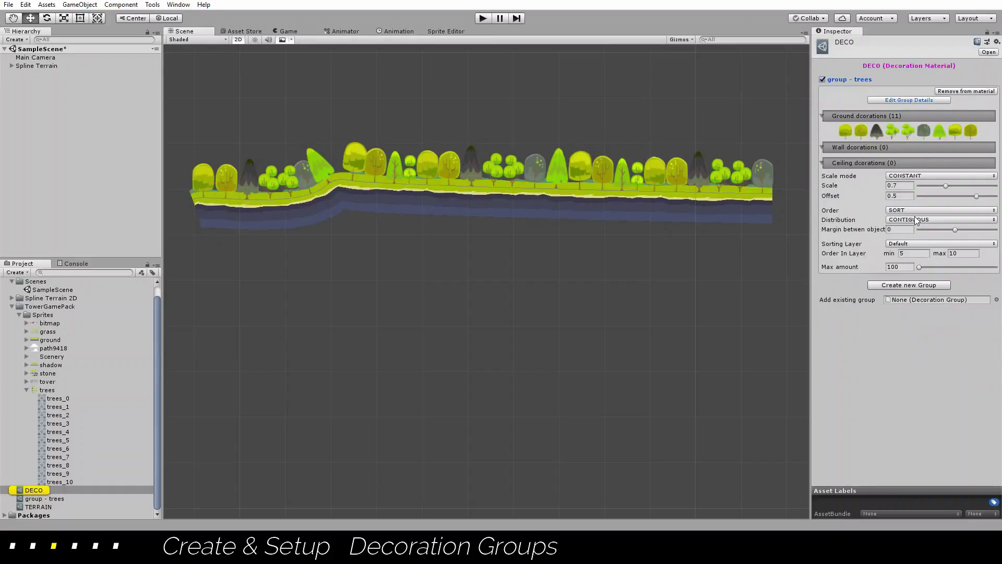
pyautogui.click(915, 222)
pyautogui.click(911, 265)
pyautogui.click(663, 207)
pyautogui.click(910, 382)
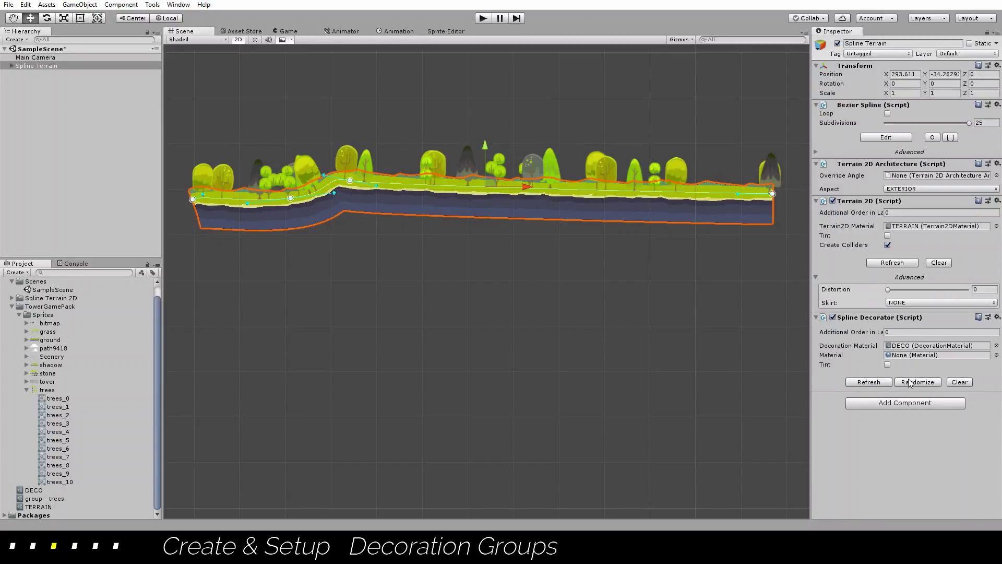
pyautogui.click(910, 382)
pyautogui.click(910, 382)
# Create a second decoration group in the DECO material and name it "group - mountains"
pyautogui.click(920, 346)
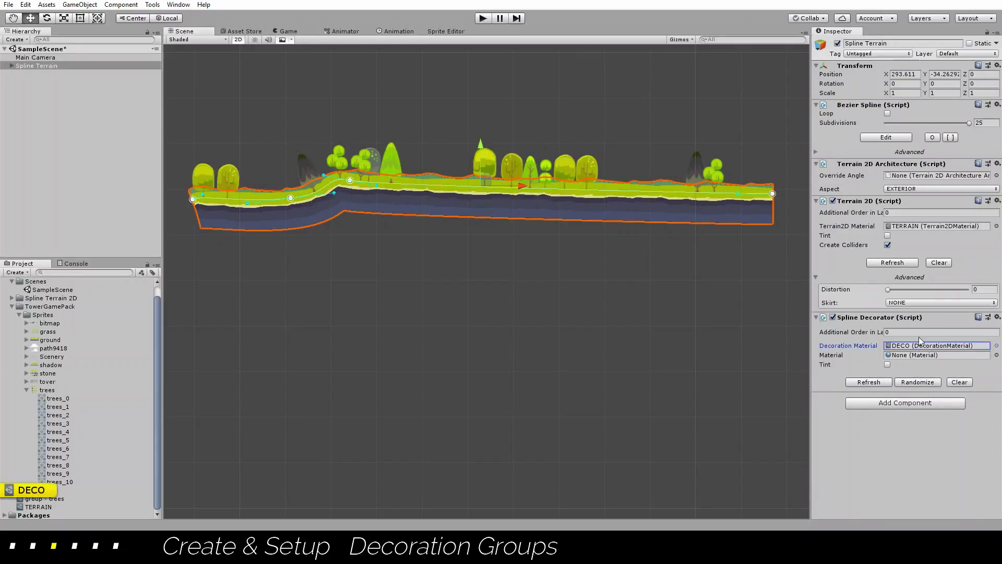
pyautogui.doubleClick(920, 345)
pyautogui.click(910, 286)
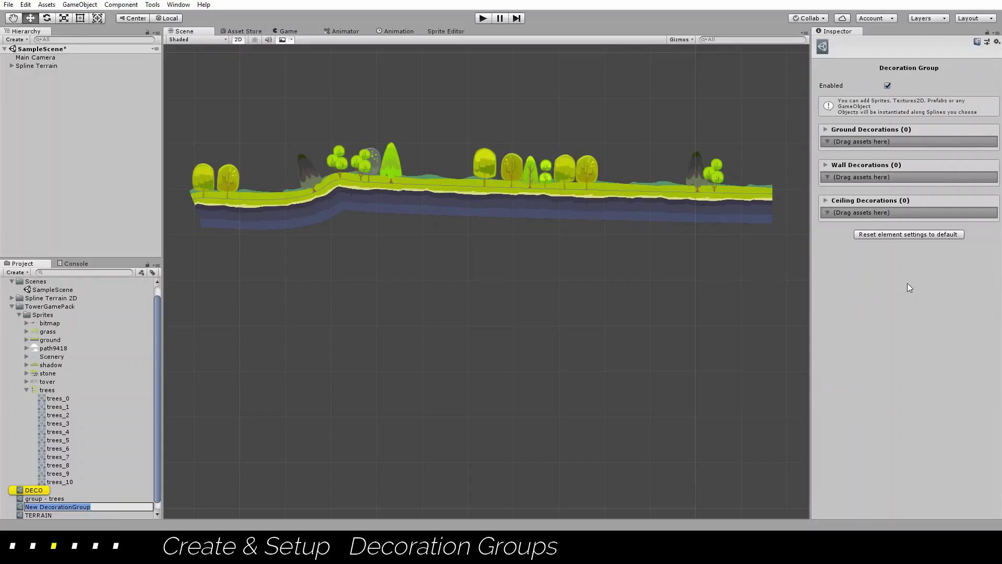
pyautogui.write('group - mountains')
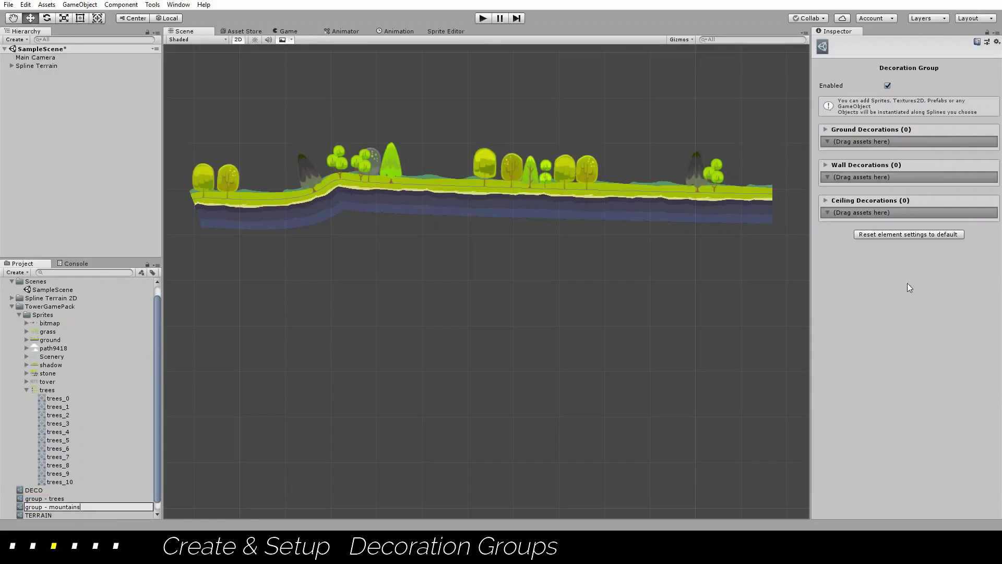
pyautogui.press('Return')
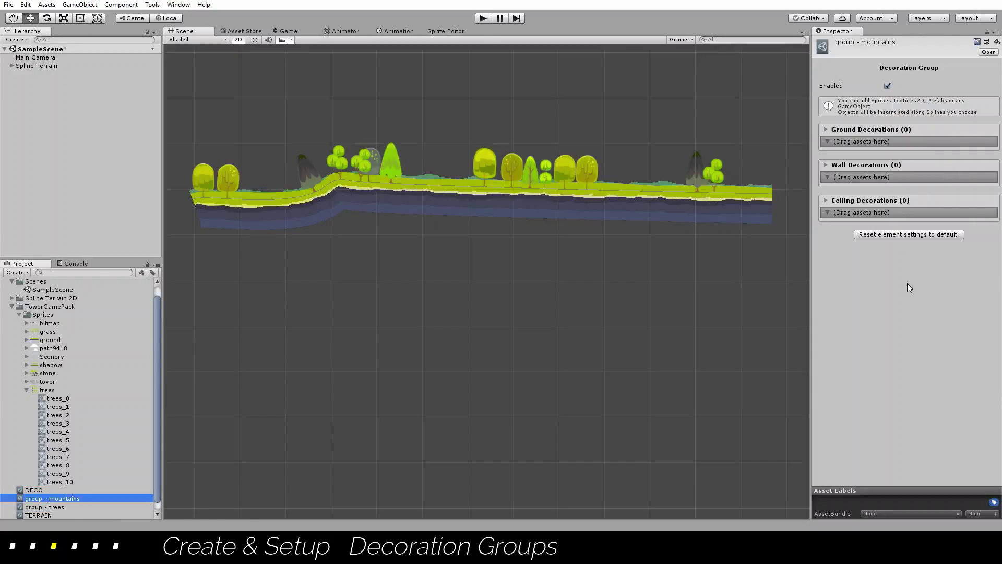
# Add the sprites Scenery_0 through Scenery_18 to the ground decorations of group - mountains
pyautogui.scroll(-1, 176, 332)
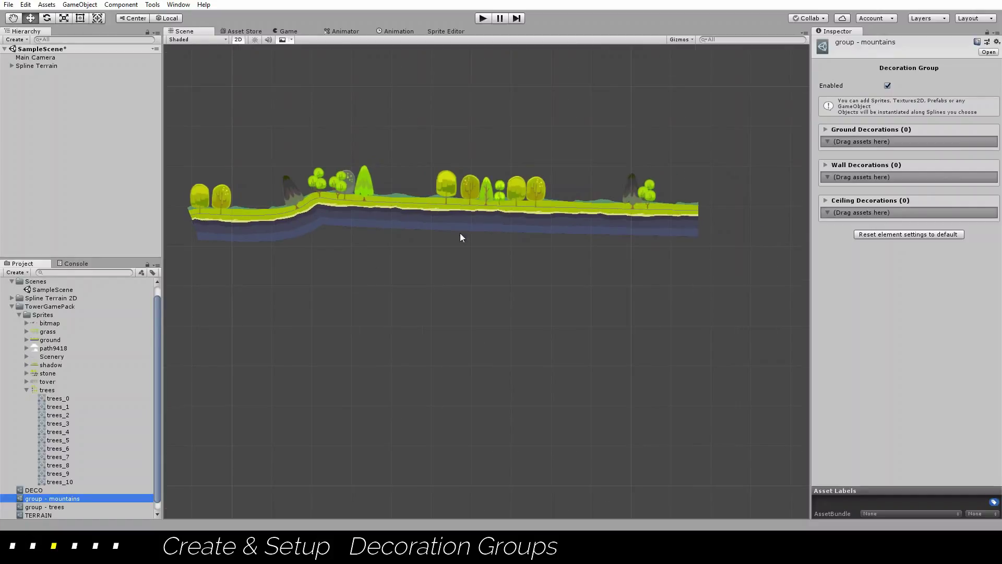
pyautogui.click(987, 34)
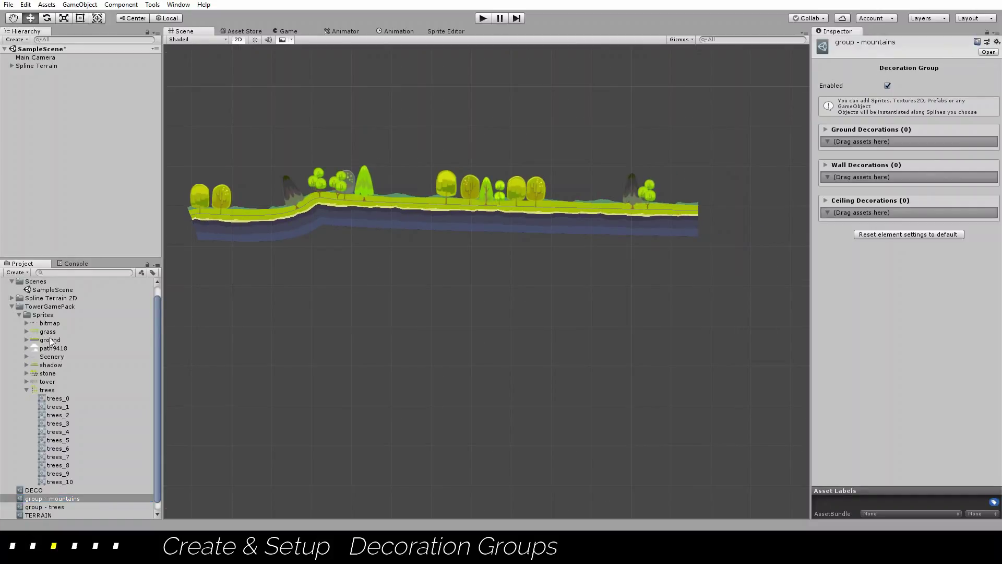
pyautogui.click(27, 390)
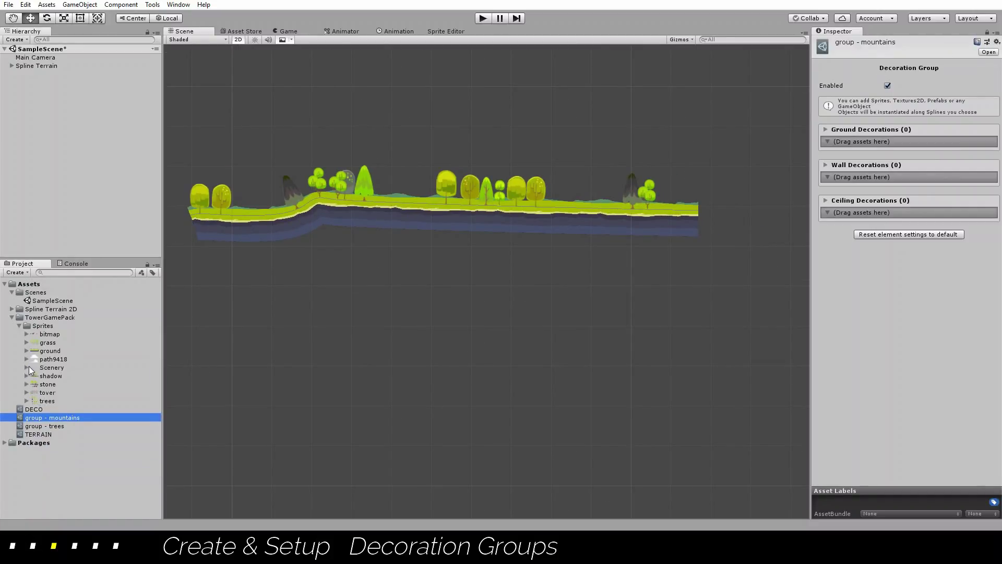
pyautogui.click(26, 367)
pyautogui.scroll(-3, 76, 350)
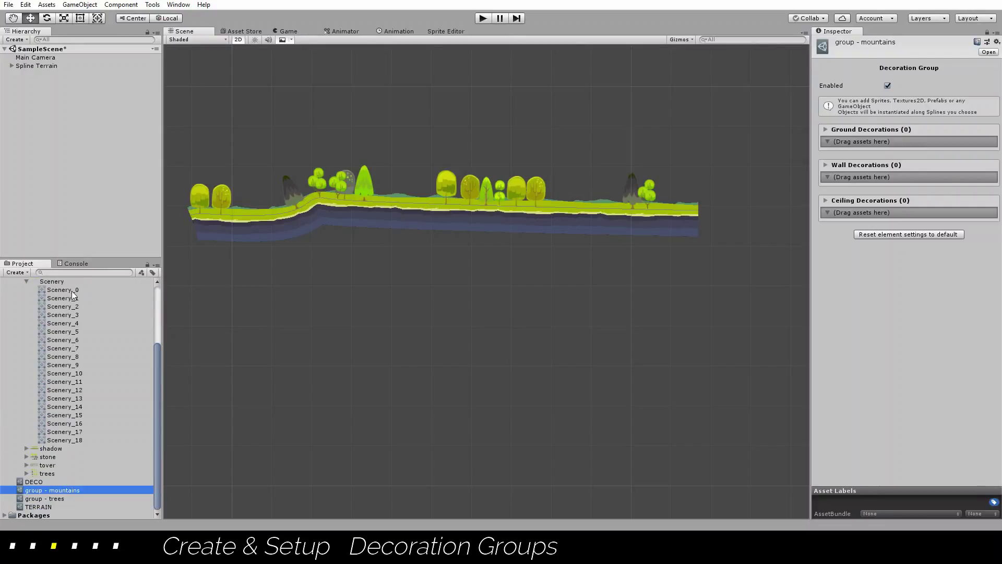
pyautogui.click(72, 291)
pyautogui.keyDown('shift'); pyautogui.click(72, 441); pyautogui.keyUp('shift')
pyautogui.moveTo(65, 295); pyautogui.dragTo(879, 156)
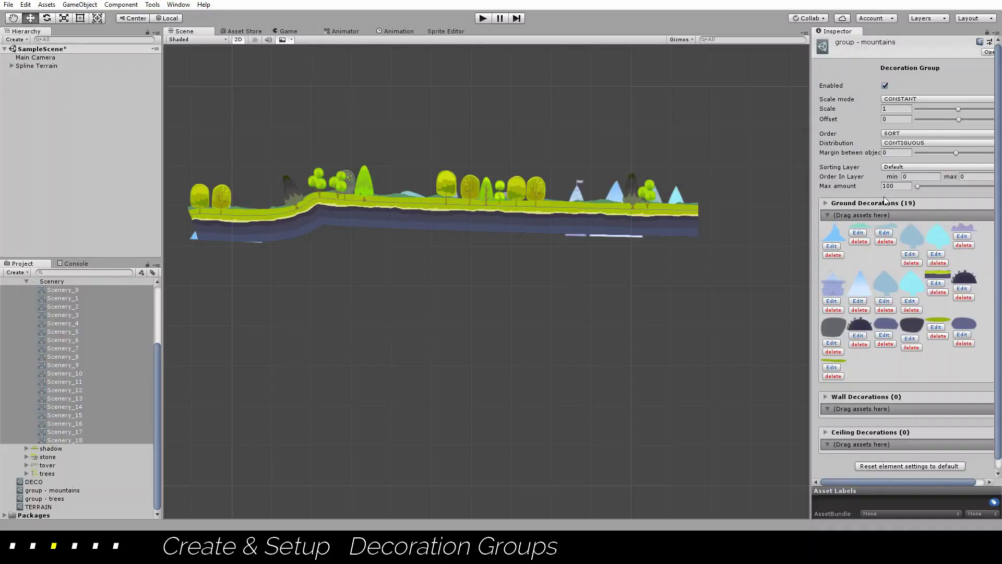
# Delete all ground decorations from group - mountains except the two pointed blue mountain sprites
pyautogui.click(860, 243)
pyautogui.click(859, 263)
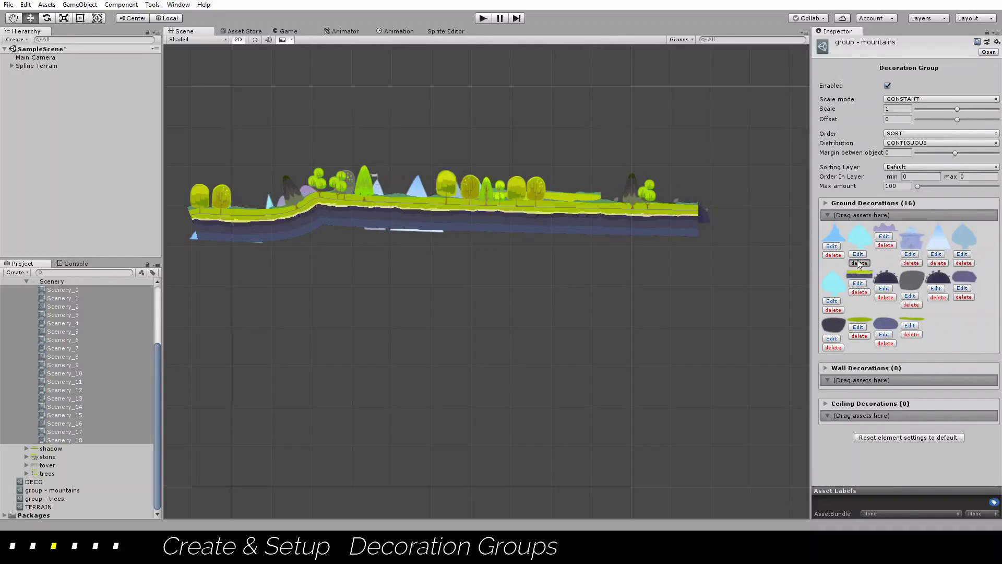
pyautogui.click(859, 263)
pyautogui.click(860, 261)
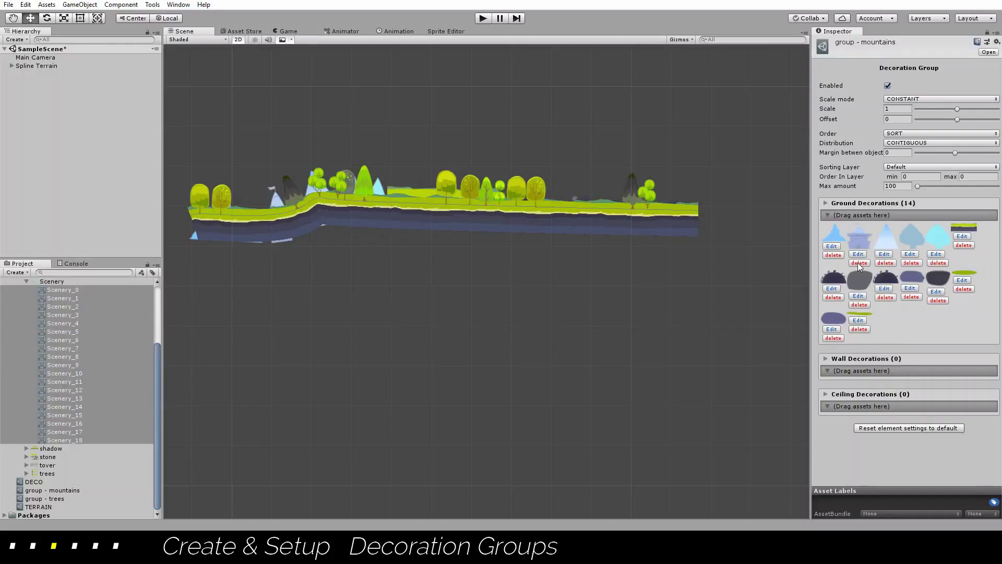
pyautogui.click(869, 262)
pyautogui.click(885, 263)
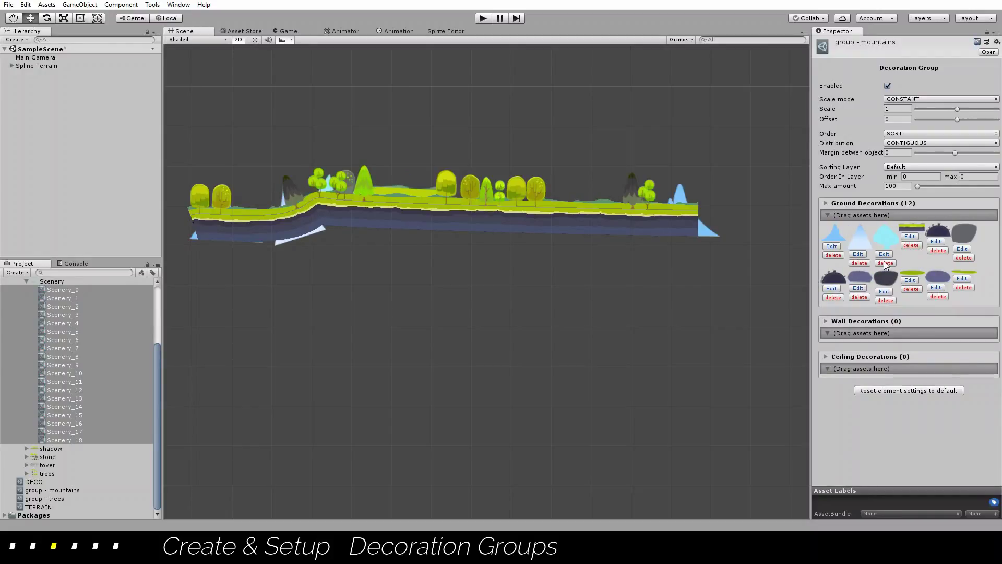
pyautogui.click(886, 245)
pyautogui.click(884, 247)
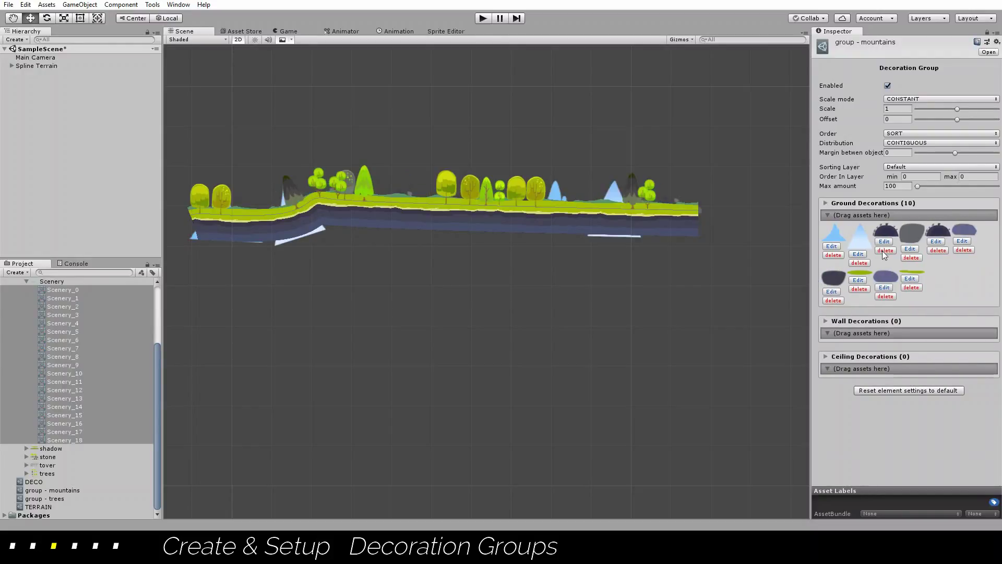
pyautogui.click(885, 251)
pyautogui.click(885, 252)
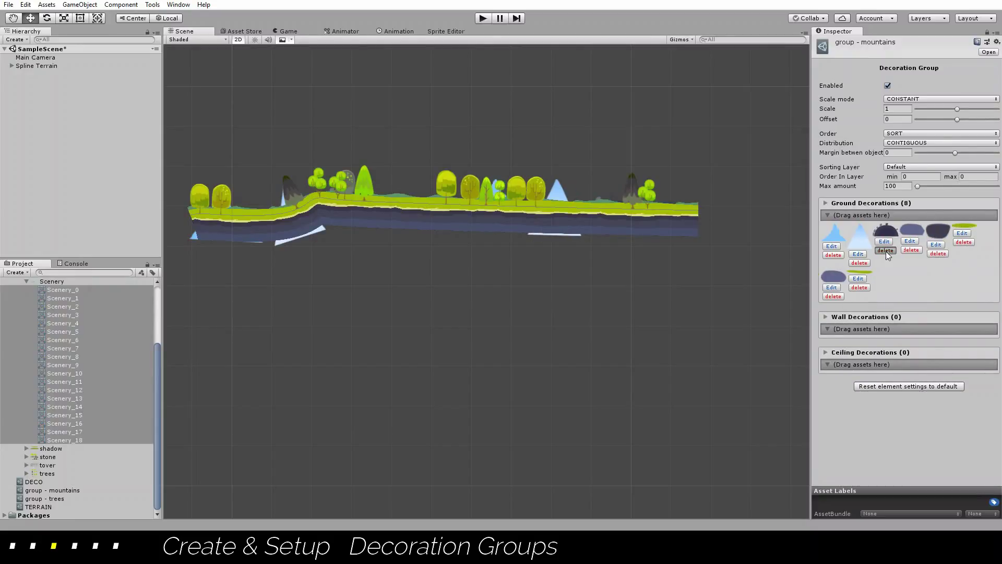
pyautogui.click(886, 253)
pyautogui.click(886, 254)
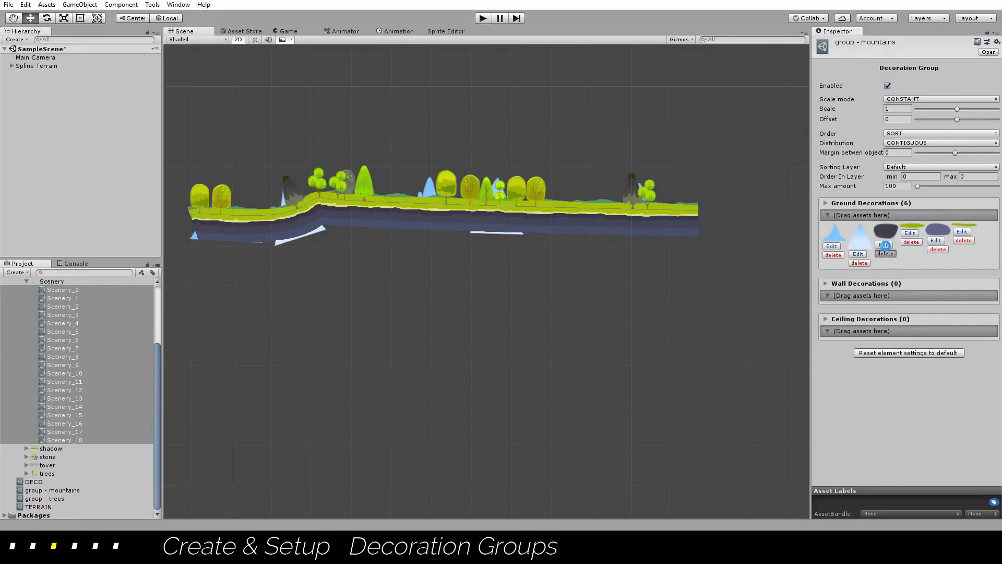
pyautogui.click(885, 254)
pyautogui.click(885, 249)
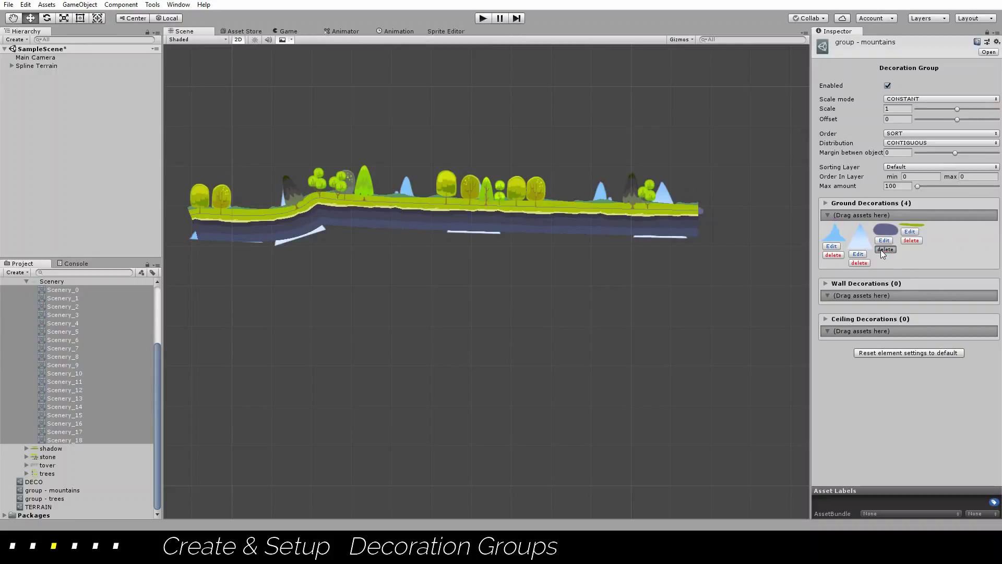
pyautogui.click(884, 249)
pyautogui.click(884, 243)
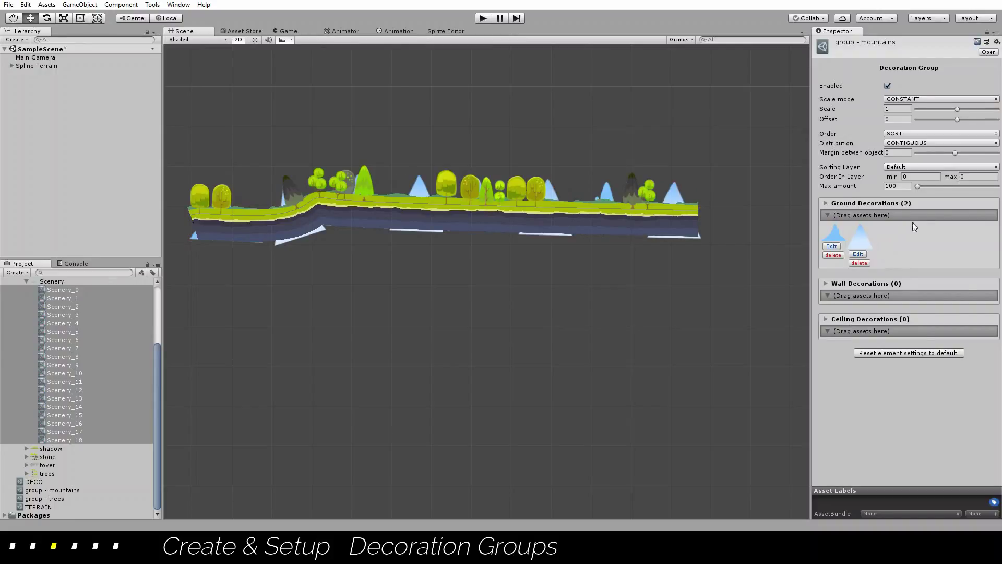
# Set the mountains group's minimum order in layer to -5 and its offset to 0.4
pyautogui.click(919, 178)
pyautogui.write('-5')
pyautogui.press('Tab')
pyautogui.click(893, 120)
pyautogui.write('.4')
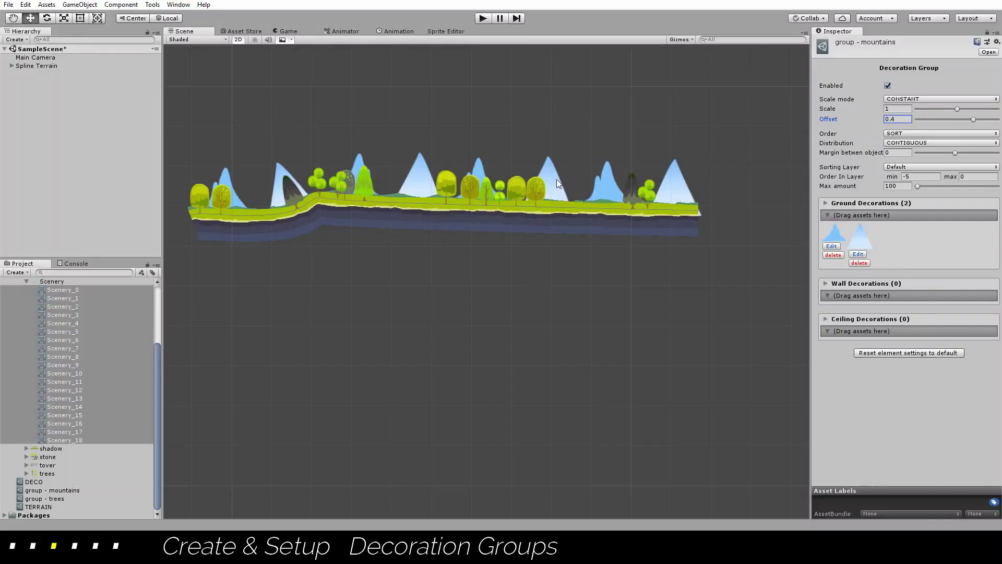
# Change the mountains group's scale mode to RANDOM_IN_RANGE with a maximum scale of 1
pyautogui.click(903, 99)
pyautogui.click(912, 119)
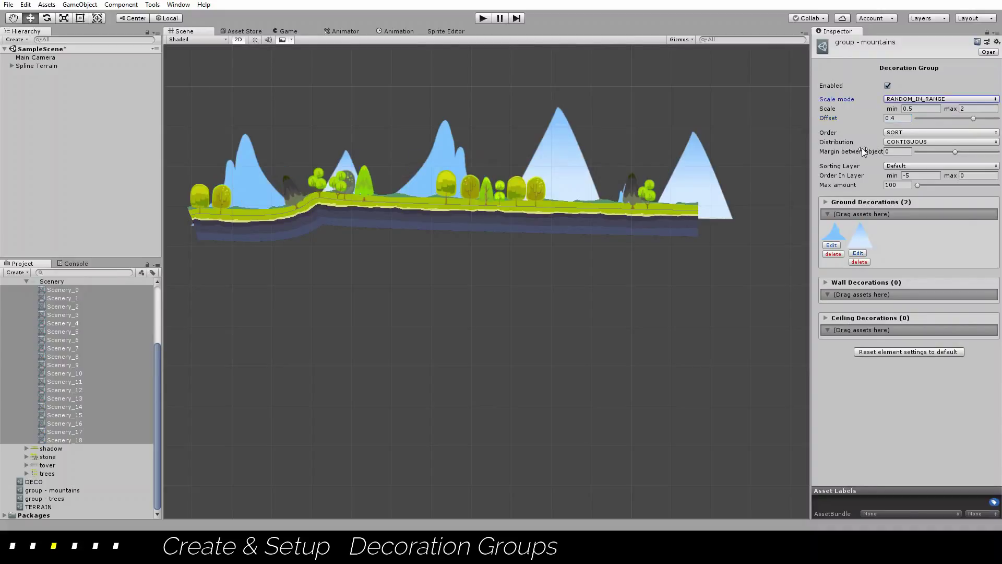
pyautogui.click(967, 109)
pyautogui.write('1')
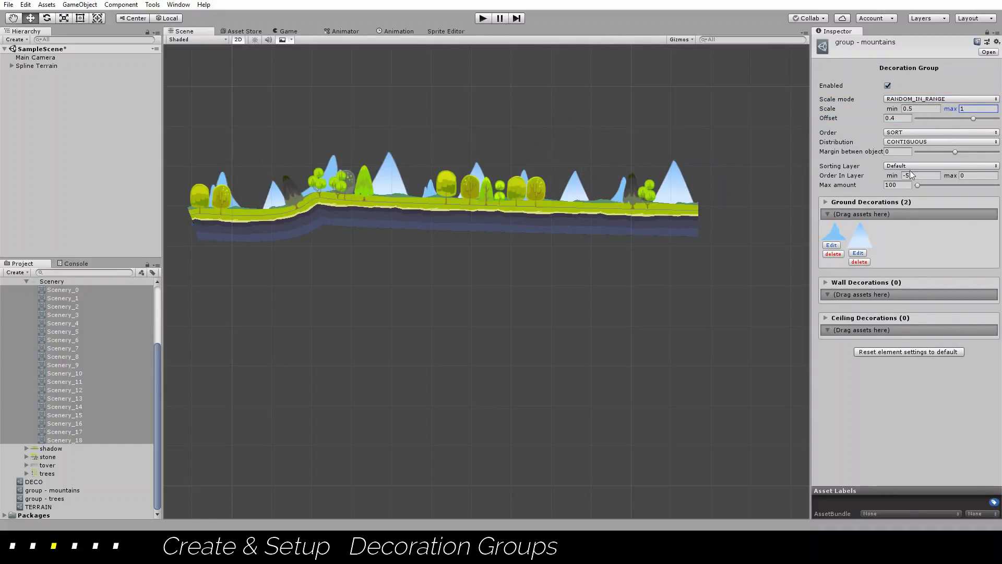
# Change the mountains group's distribution to RANDOM
pyautogui.click(910, 166)
pyautogui.click(920, 146)
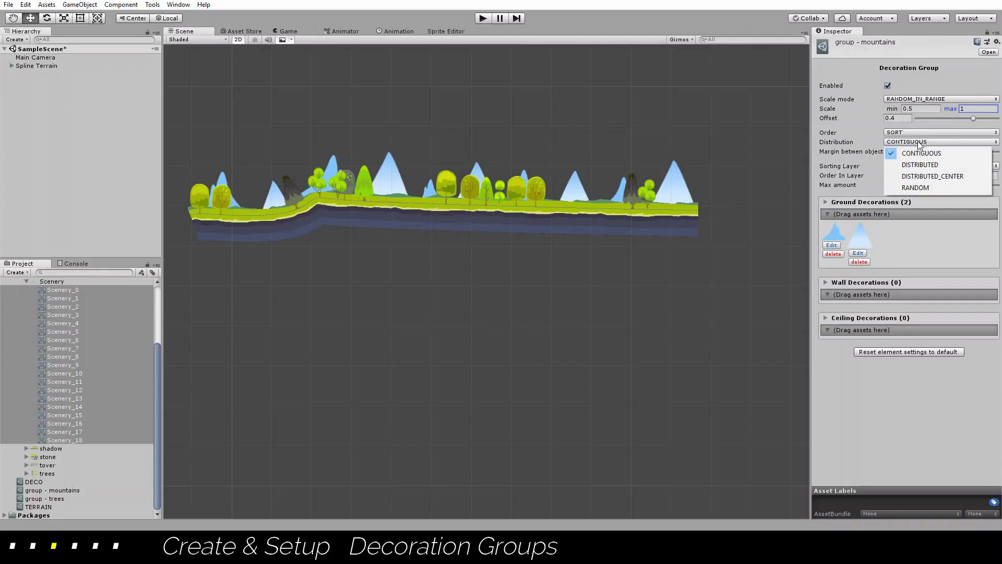
pyautogui.click(908, 186)
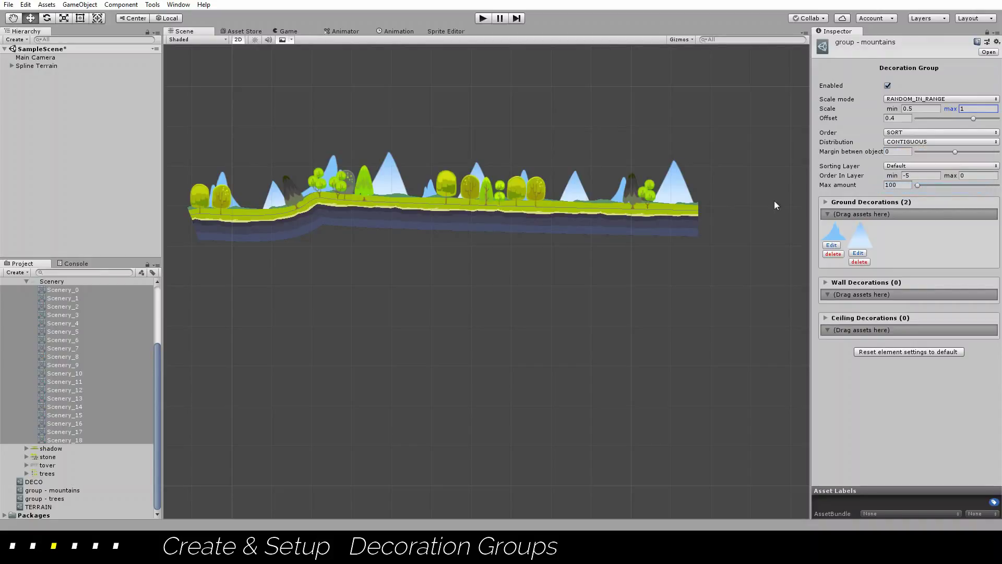
pyautogui.click(922, 109)
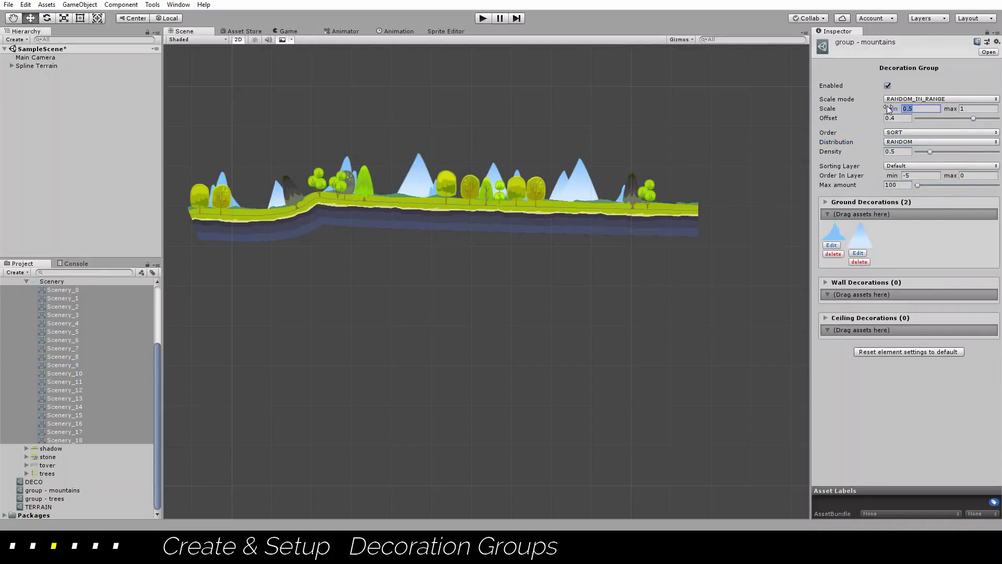
# Unlock the inspector from the mountains group, select the spline terrain and raise its end point slightly
pyautogui.click(679, 207)
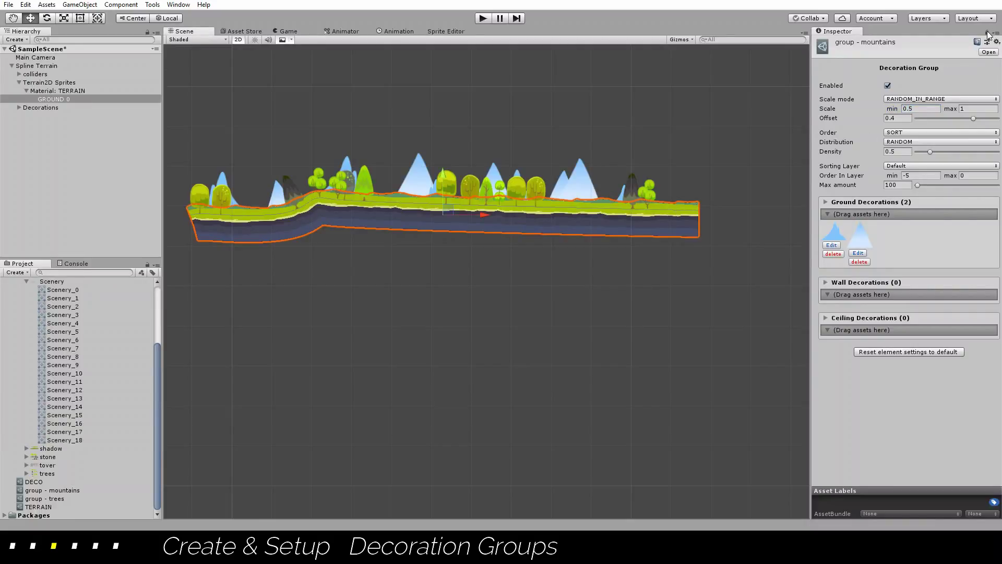
pyautogui.click(988, 33)
pyautogui.click(692, 206)
pyautogui.moveTo(700, 210)
pyautogui.mouseDown()
pyautogui.moveTo(449, 204)
pyautogui.moveTo(701, 196)
pyautogui.mouseUp()
# Randomize the terrain's decorations several times, and collapse the Scenery sprite sheet among the project assets
pyautogui.click(926, 386)
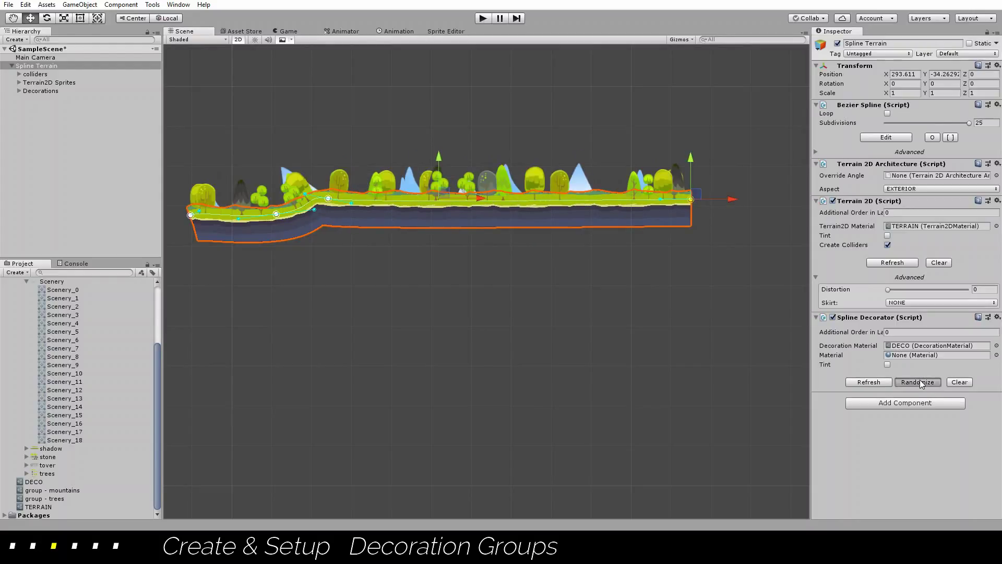
pyautogui.click(924, 385)
pyautogui.click(925, 385)
pyautogui.click(922, 383)
pyautogui.click(922, 384)
pyautogui.click(922, 384)
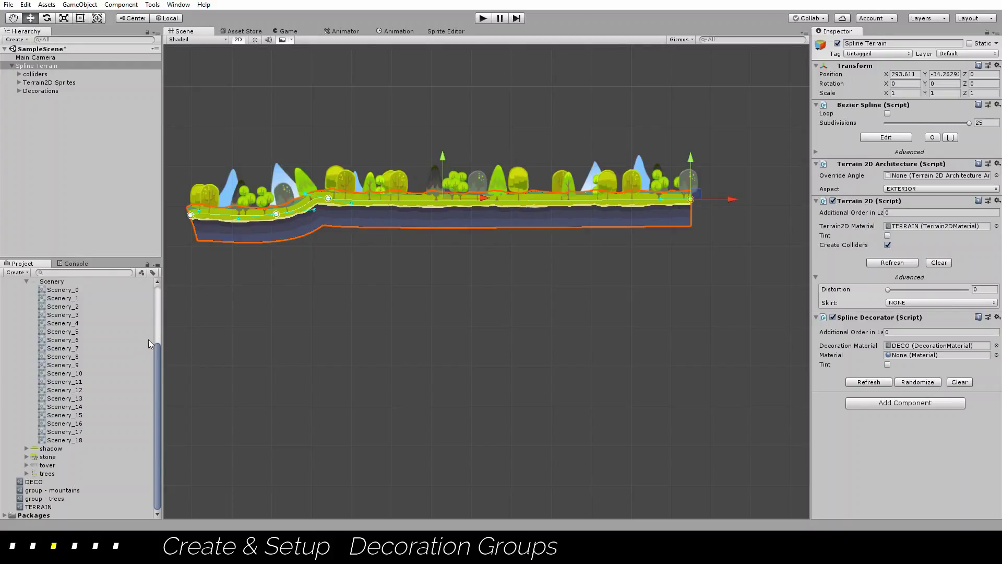
pyautogui.scroll(5, 152, 327)
pyautogui.click(26, 368)
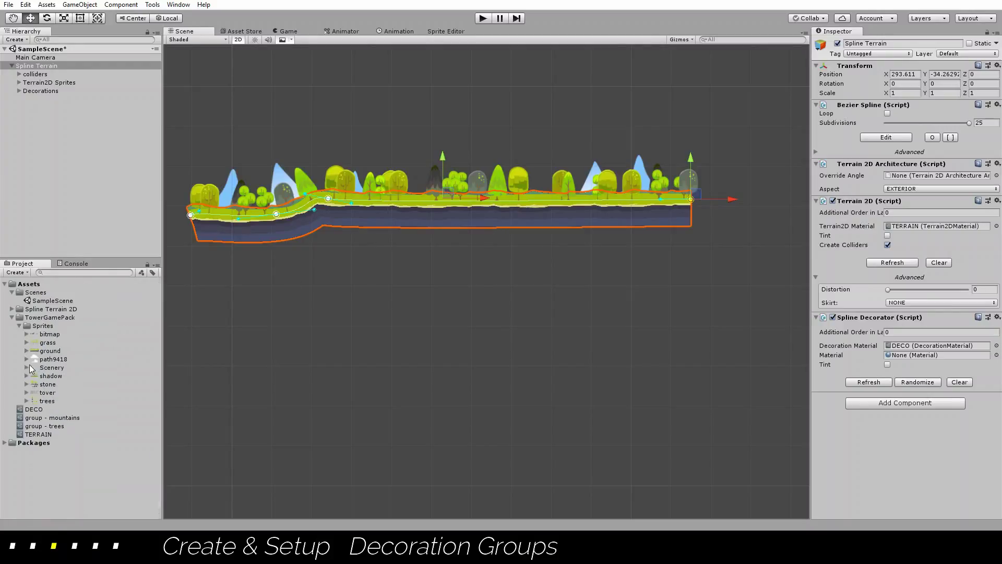
# Create a new Spline Terrain & Decorator object in the empty area below the existing terrain
pyautogui.click(325, 311)
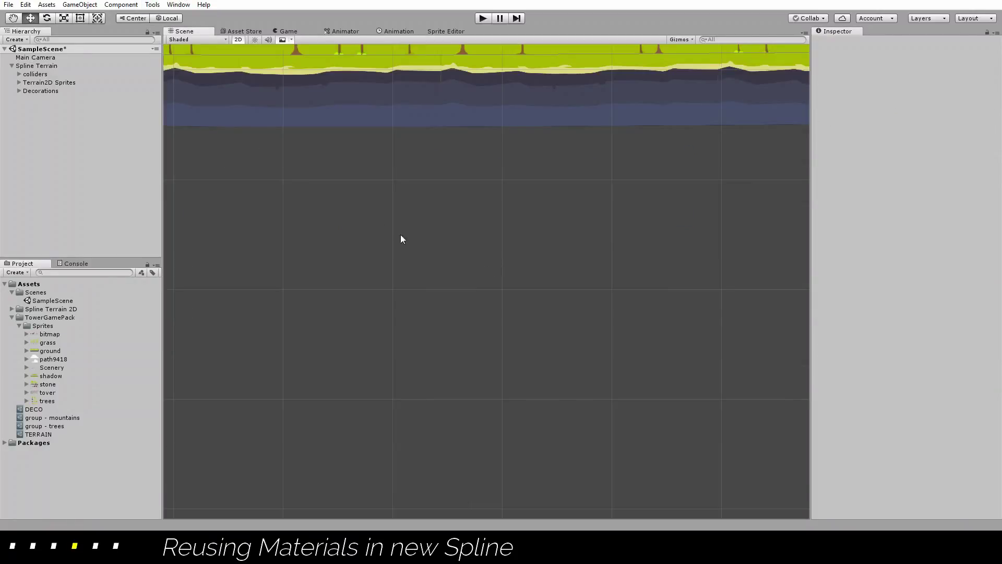
pyautogui.click(152, 4)
pyautogui.moveTo(174, 16)
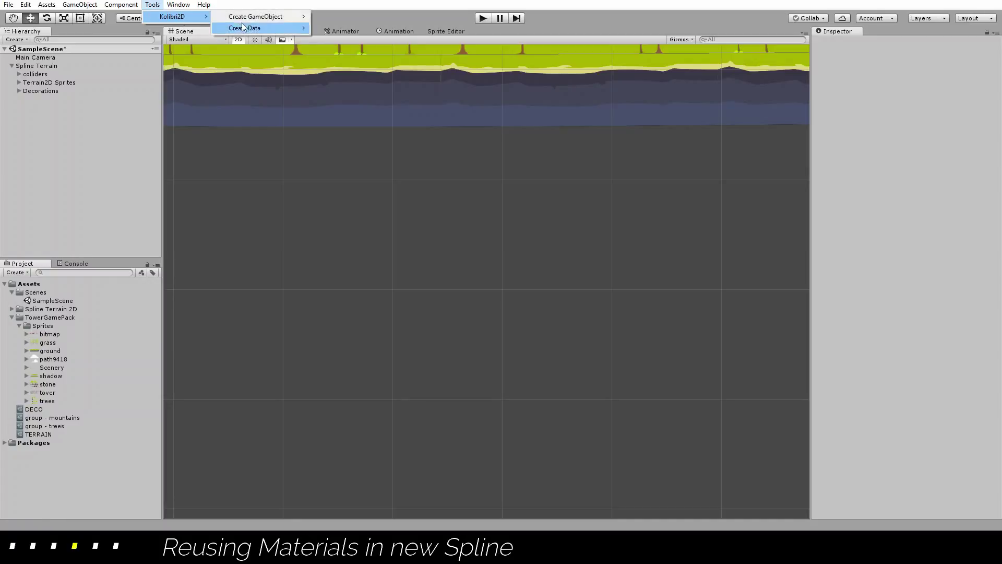
pyautogui.moveTo(282, 28)
pyautogui.click(362, 51)
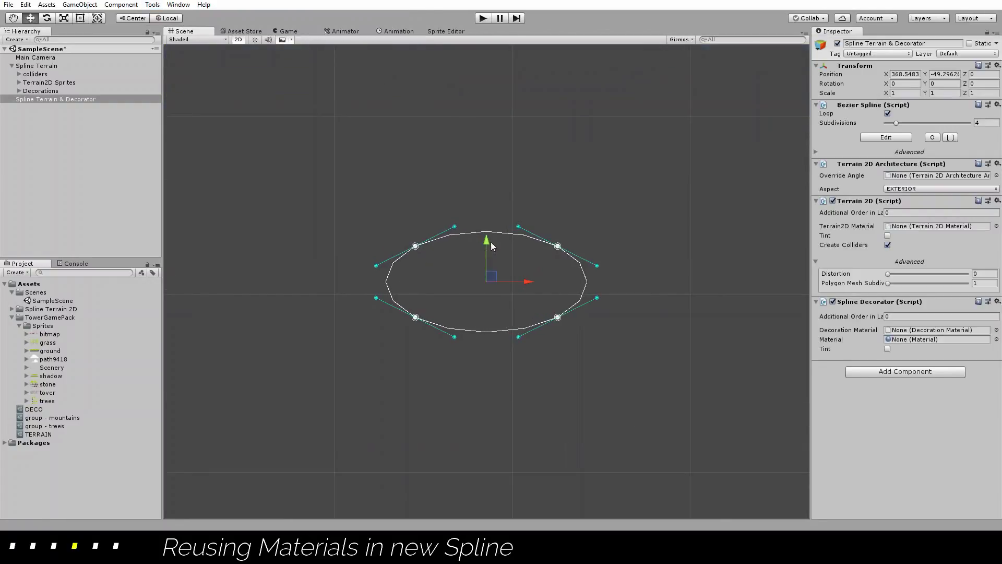
# Assign TERRAIN as the new spline's terrain material and DECO as its decoration material
pyautogui.click(997, 226)
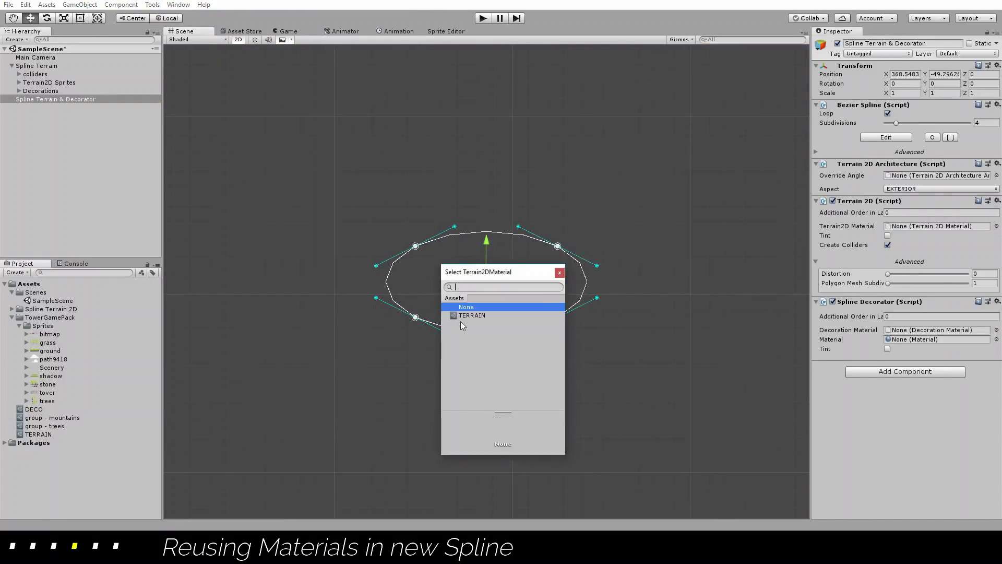
pyautogui.click(473, 316)
pyautogui.click(560, 272)
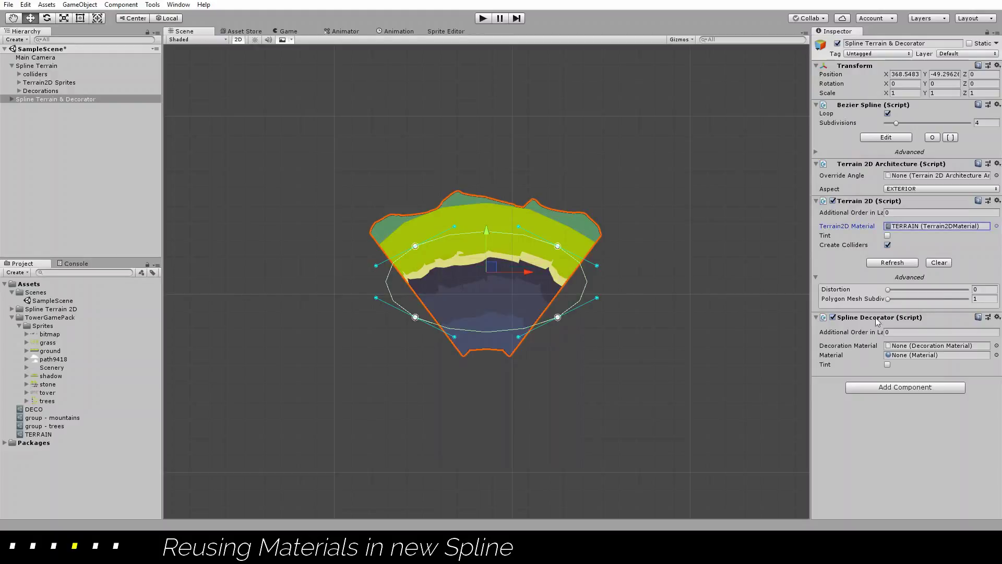
pyautogui.click(997, 345)
pyautogui.click(484, 315)
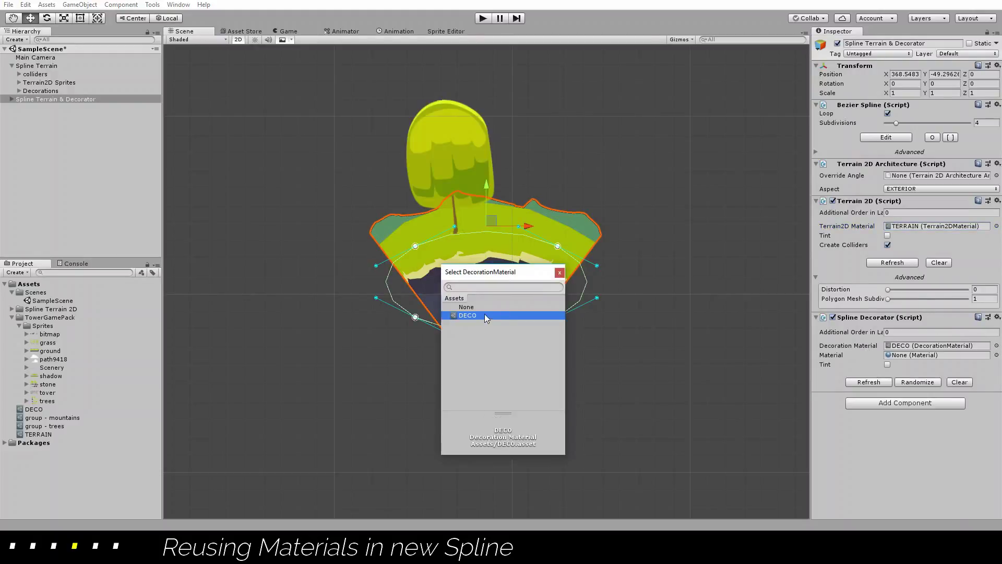
pyautogui.click(560, 272)
# Turn off looping for the new spline and delete its two lower points
pyautogui.click(888, 113)
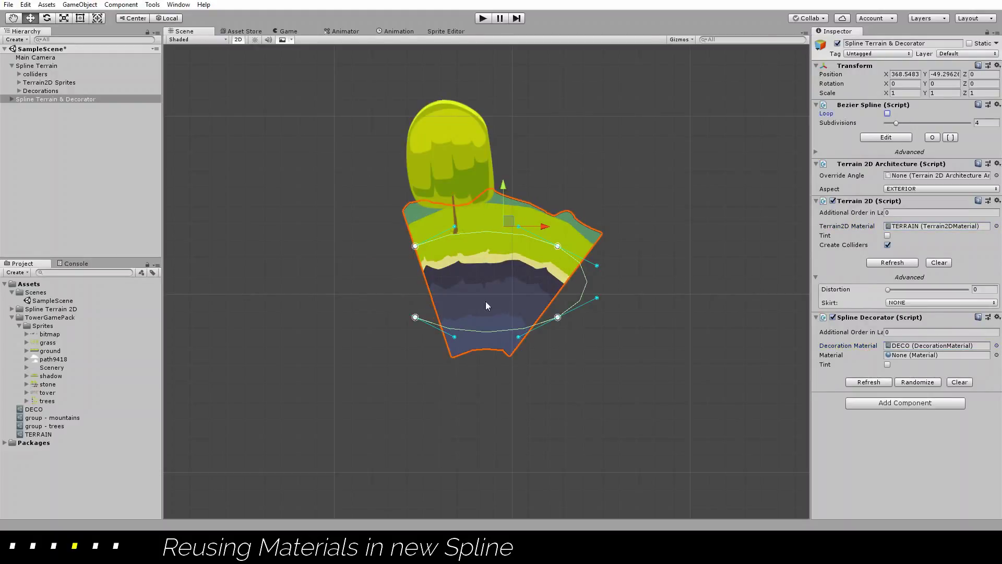
pyautogui.click(416, 317)
pyautogui.press('Delete')
pyautogui.click(557, 317)
pyautogui.press('Delete')
# Move the new spline's end point far to the right to lengthen the decorated terrain
pyautogui.moveTo(557, 245); pyautogui.dragTo(809, 260)
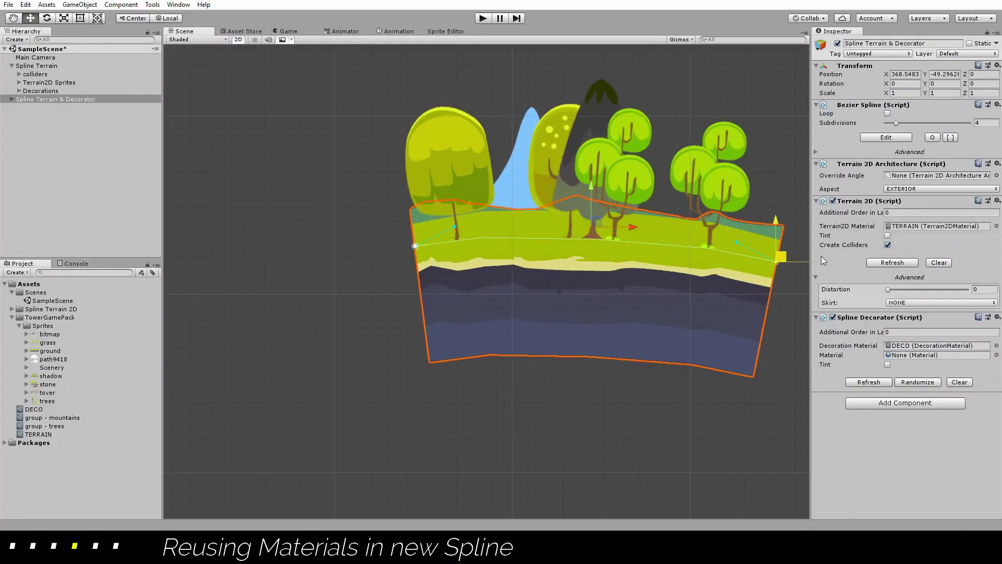
pyautogui.scroll(-3, 581, 256)
pyautogui.moveTo(548, 282); pyautogui.dragTo(316, 314, button='middle')
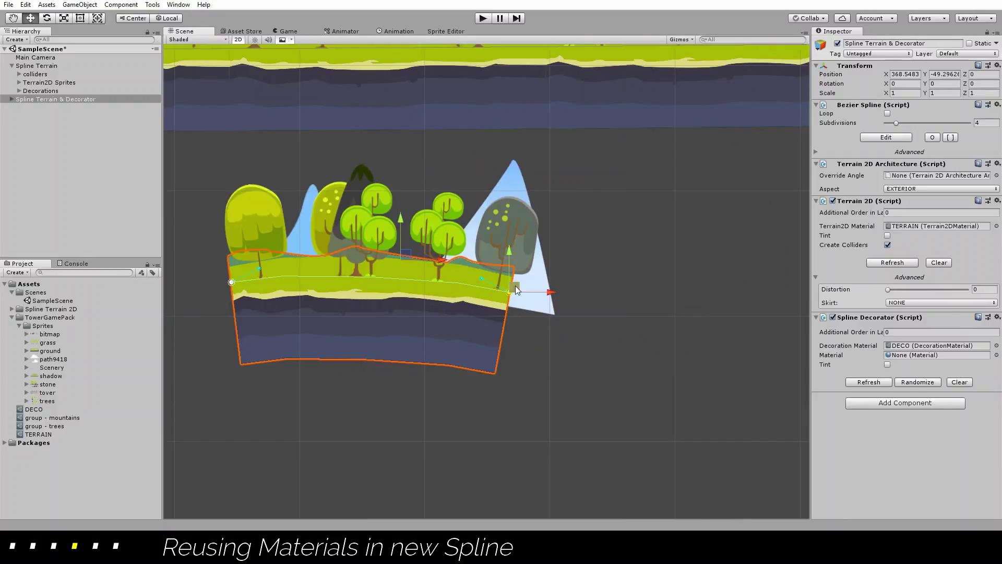
pyautogui.moveTo(515, 286); pyautogui.dragTo(793, 283)
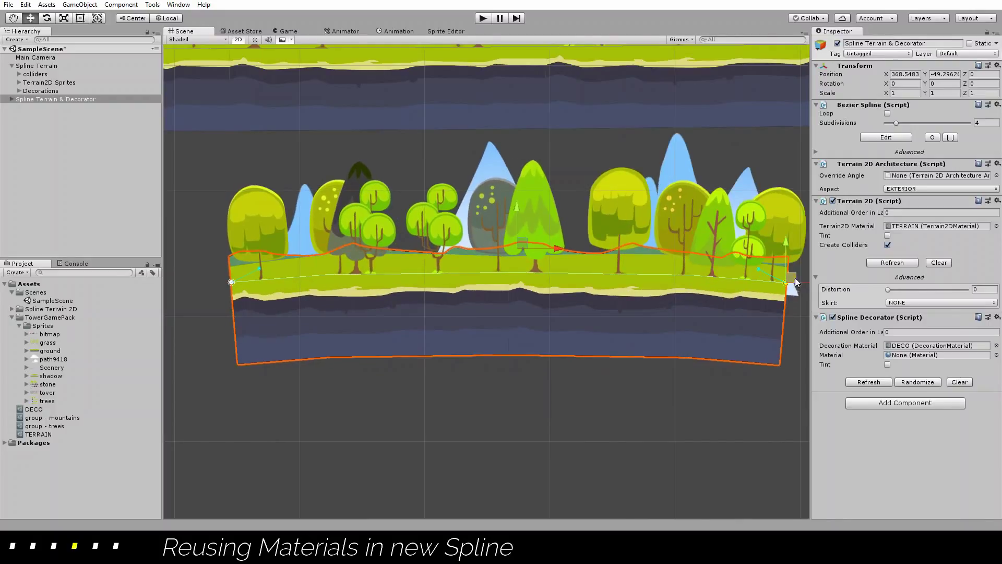
# Expand the new terrain's colliders, try moving the edge collider away from the ground, and undo the move
pyautogui.click(16, 99)
pyautogui.click(11, 99)
pyautogui.click(35, 107)
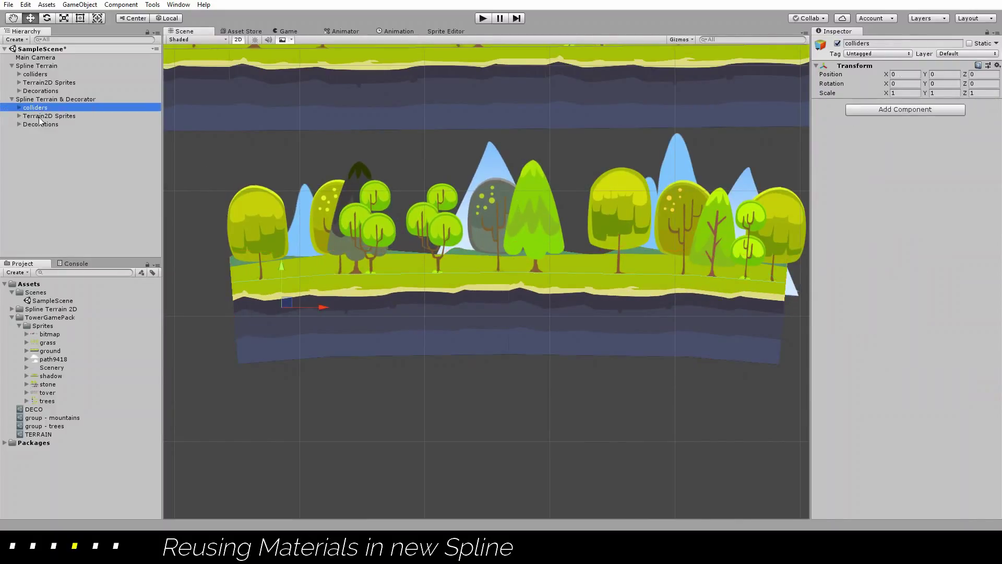
pyautogui.press('Right')
pyautogui.click(61, 116)
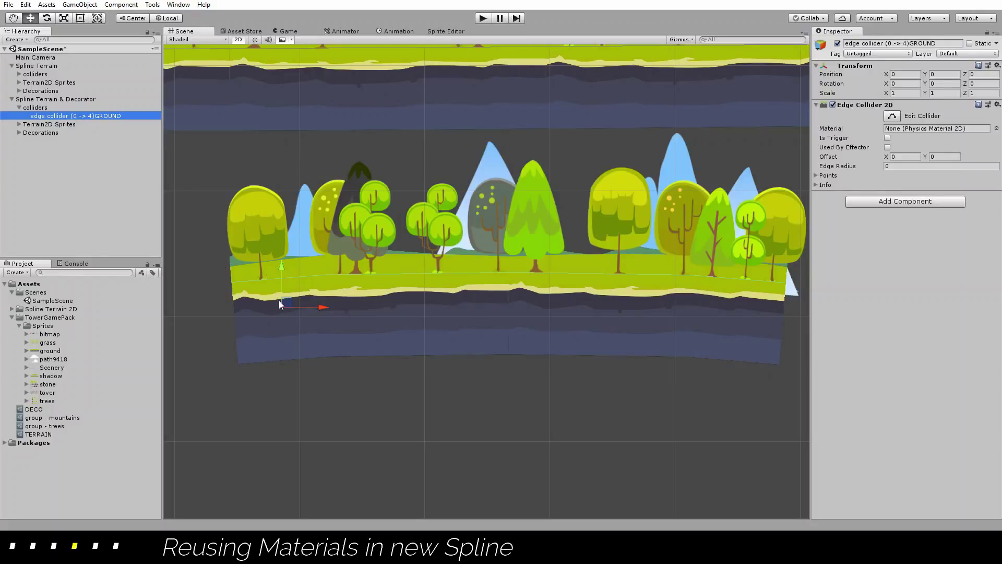
pyautogui.moveTo(280, 305); pyautogui.dragTo(223, 183)
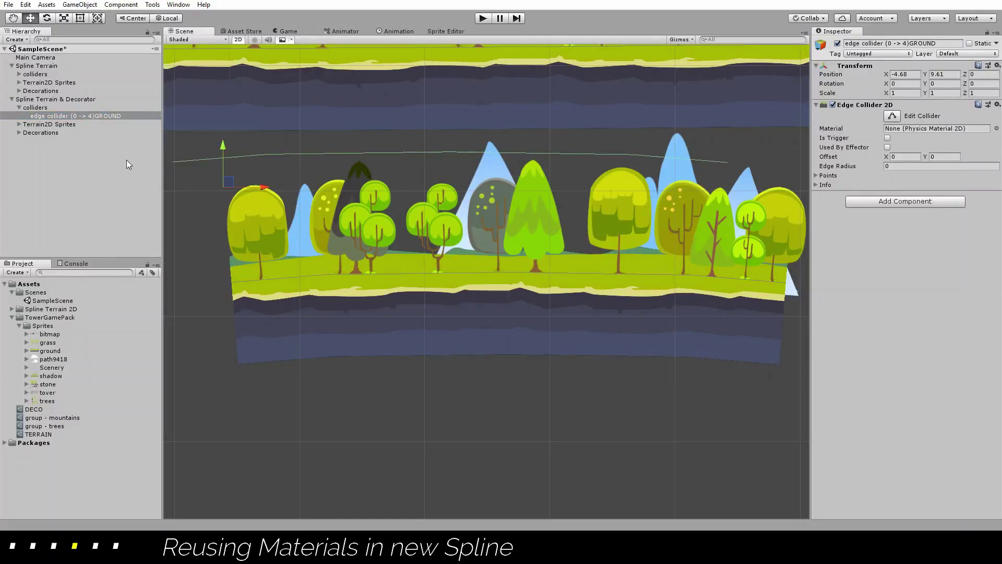
pyautogui.hotkey('ctrl', 'z')
# Examine the new terrain's Terrain2D Sprites and Decorations child objects, and collapse the object's hierarchy
pyautogui.click(59, 125)
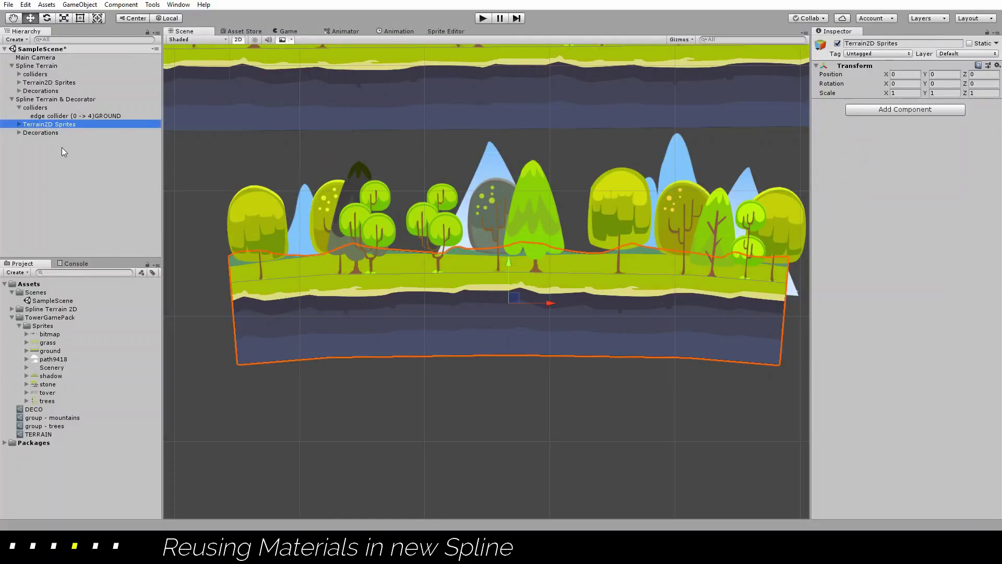
pyautogui.press('Right')
pyautogui.click(76, 134)
pyautogui.click(77, 141)
pyautogui.press('Right')
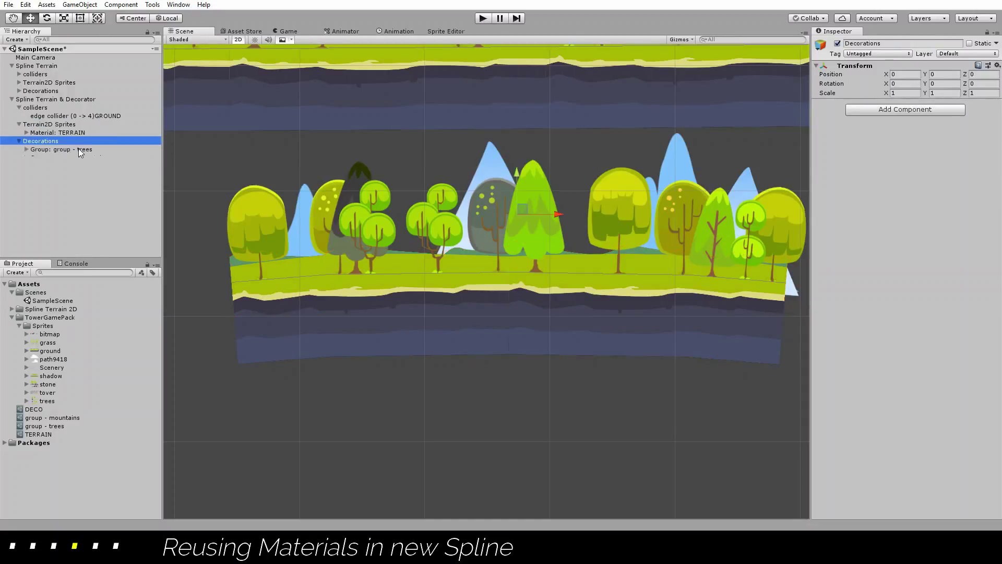
pyautogui.press('Left')
pyautogui.press('Up')
pyautogui.press('Left')
pyautogui.press('Left')
pyautogui.press('Left')
pyautogui.press('Left')
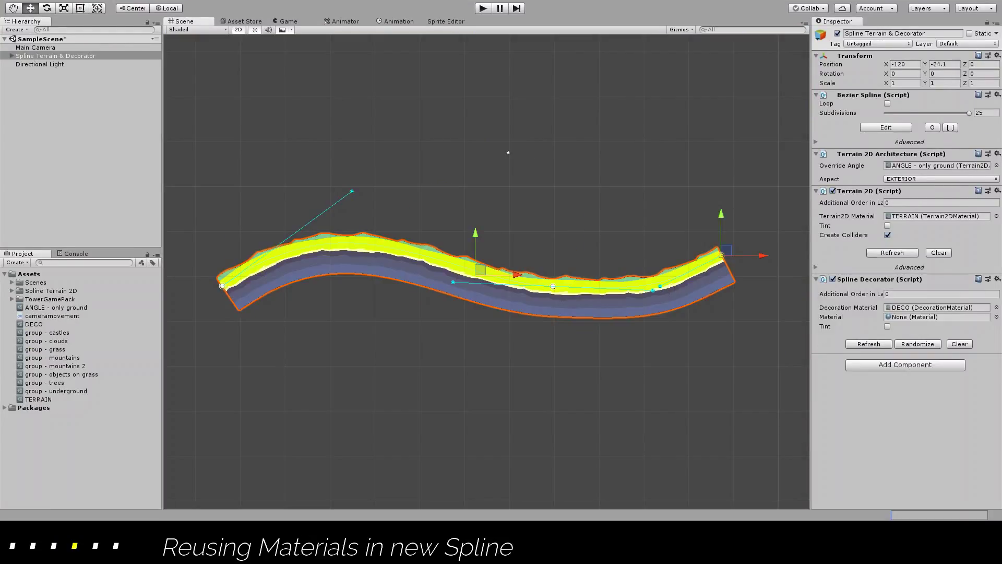
# Open the DECO decoration material and enable its objects on grass, castles, underground and mountains 2 groups
pyautogui.doubleClick(899, 308)
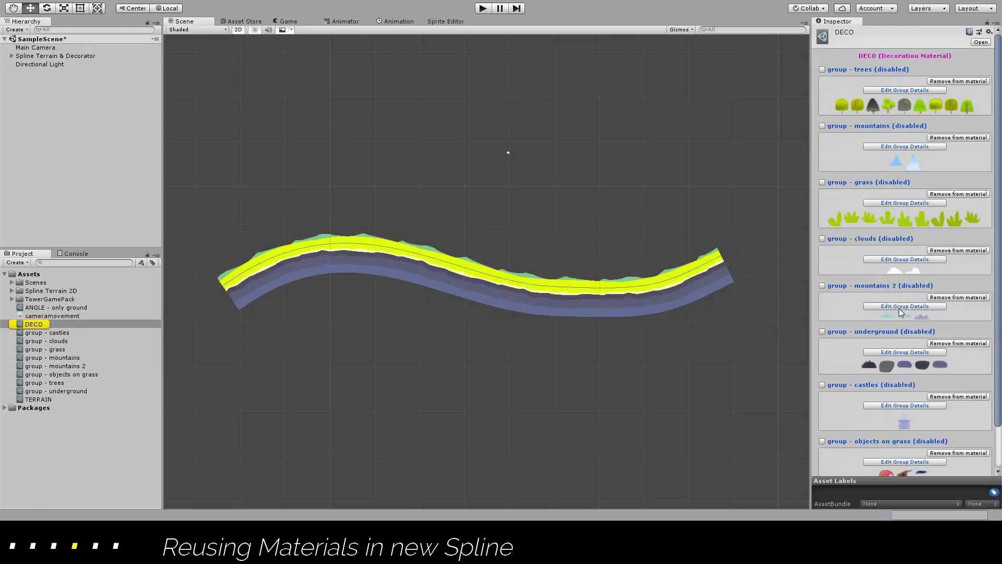
pyautogui.scroll(-3, 852, 425)
pyautogui.scroll(4, 660, 332)
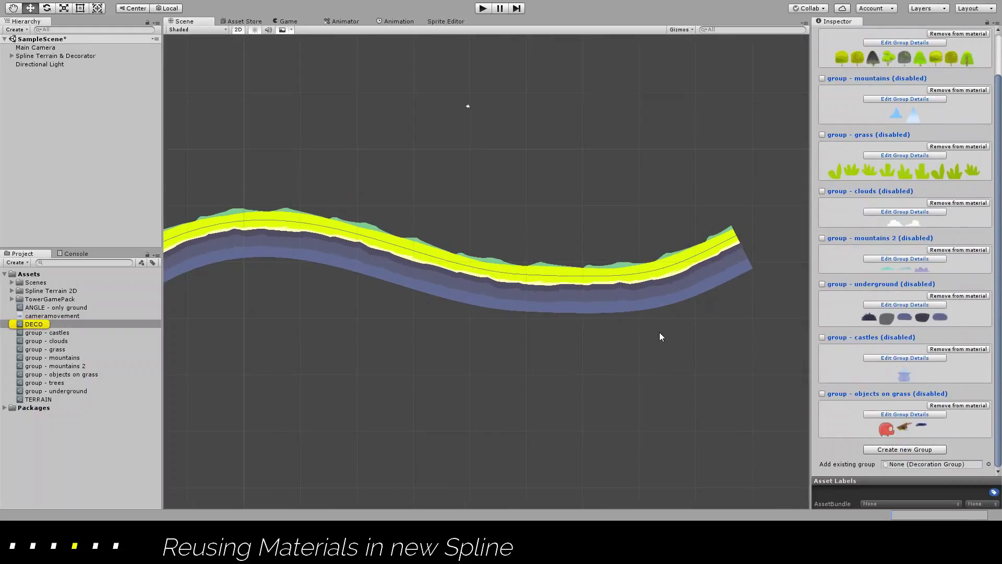
pyautogui.click(823, 394)
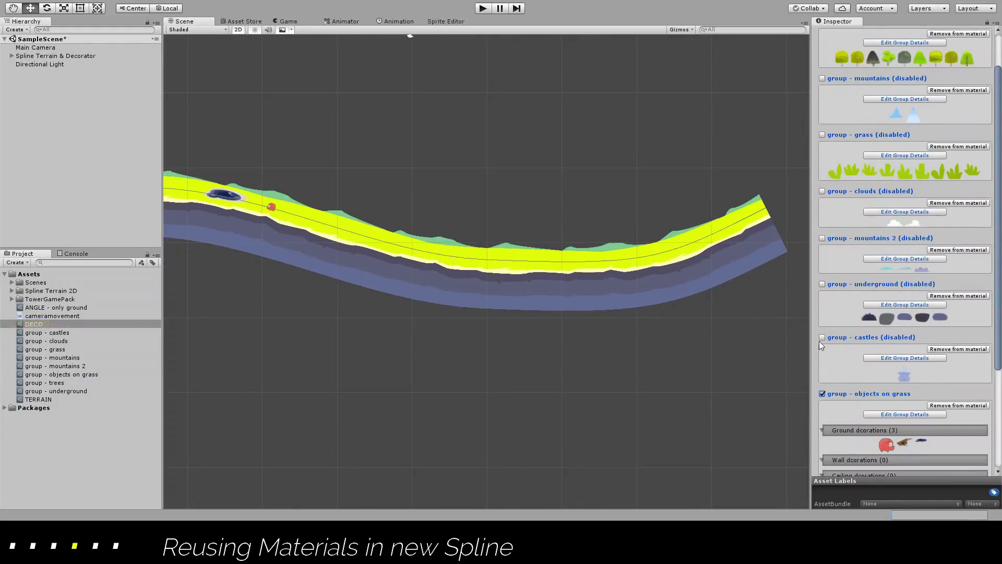
pyautogui.click(822, 337)
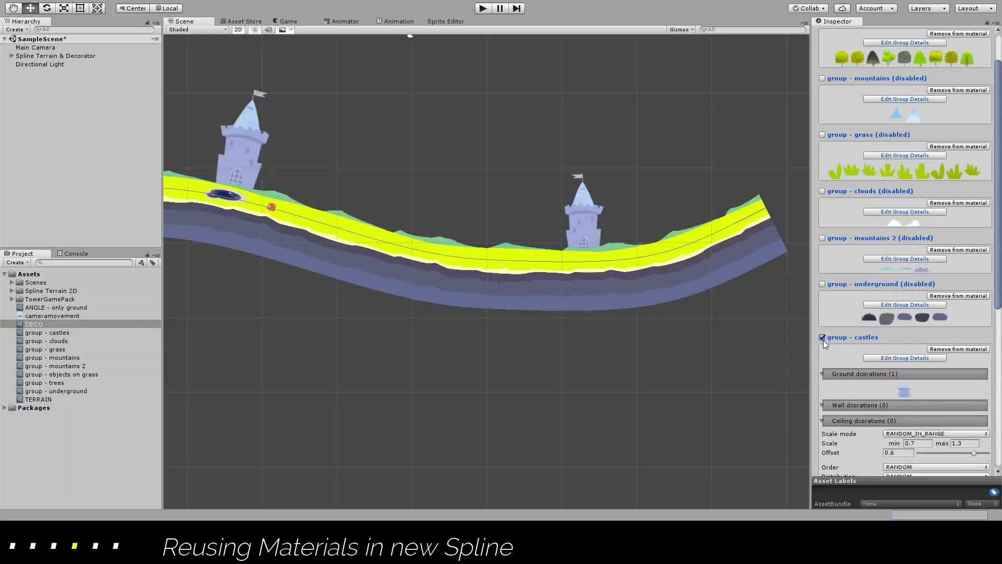
pyautogui.click(823, 283)
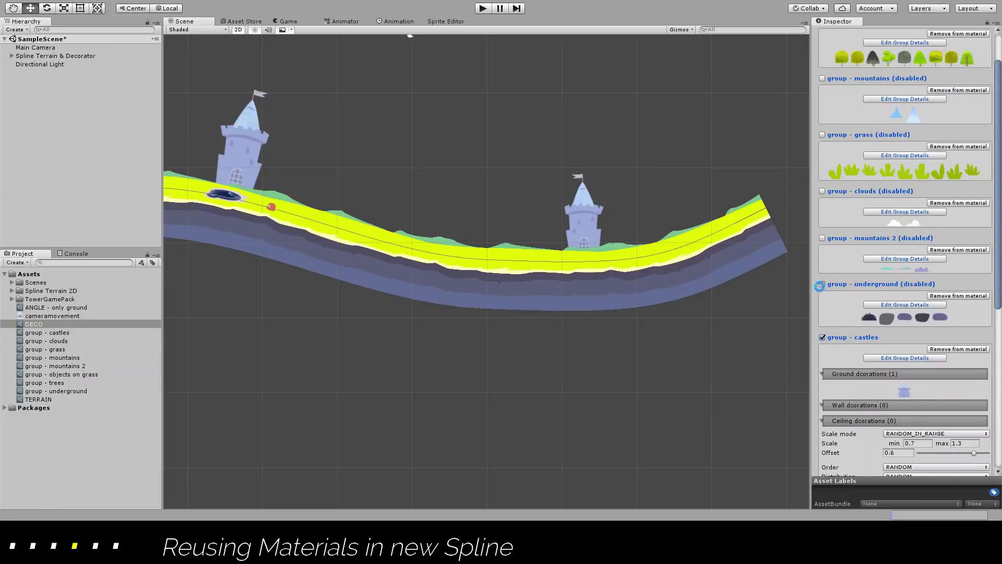
pyautogui.click(822, 238)
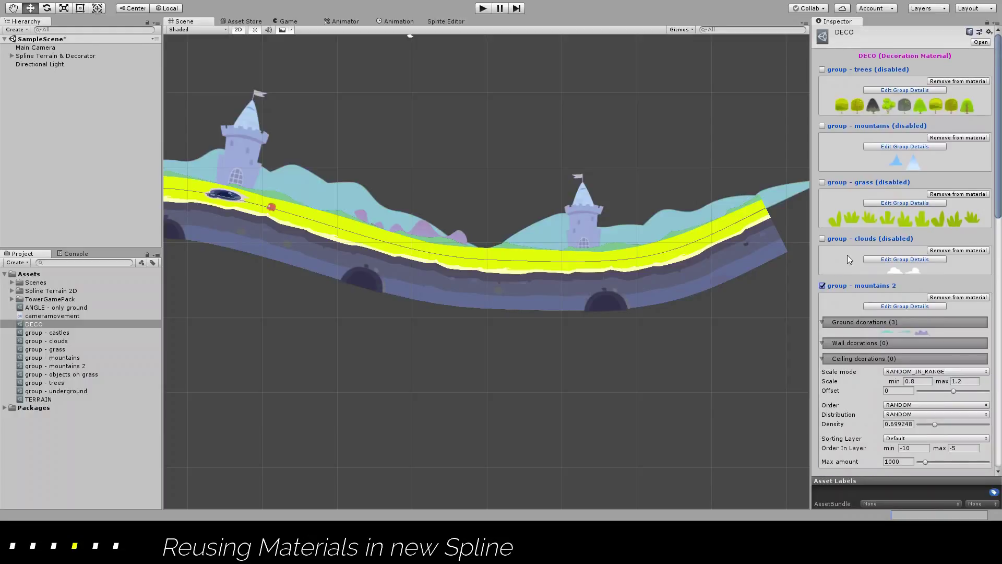
# Enable the clouds, grass, mountains and trees groups in the DECO decoration material
pyautogui.click(823, 238)
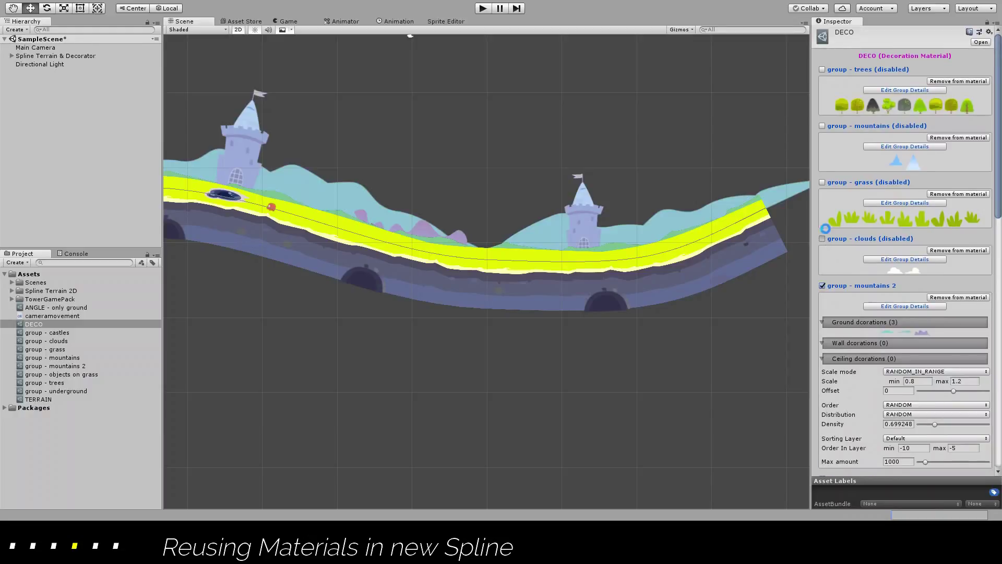
pyautogui.click(822, 183)
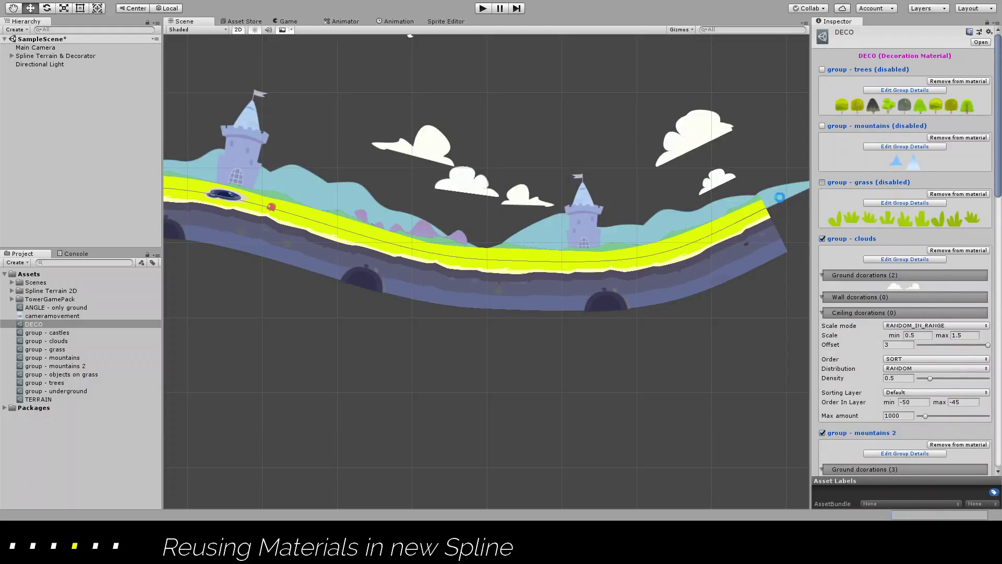
pyautogui.click(823, 126)
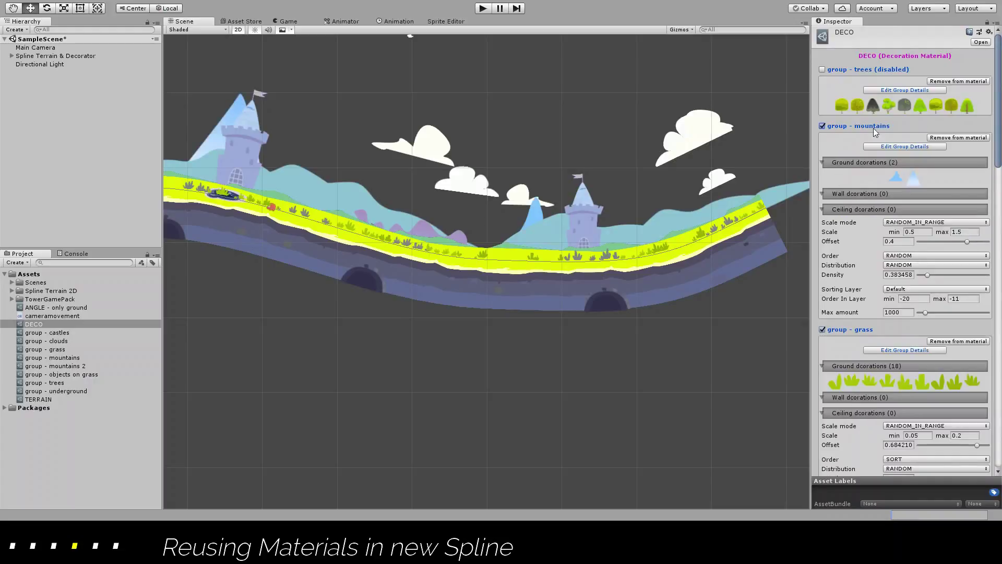
pyautogui.click(823, 70)
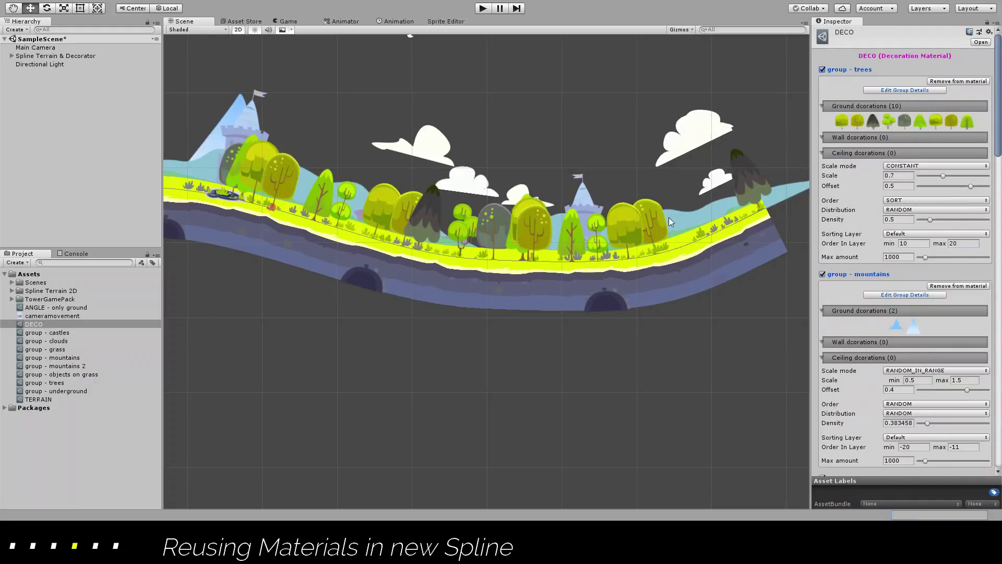
# Duplicate the decorated spline terrain and move the copy straight down below the original, to about Y -40.6
pyautogui.scroll(-3, 671, 219)
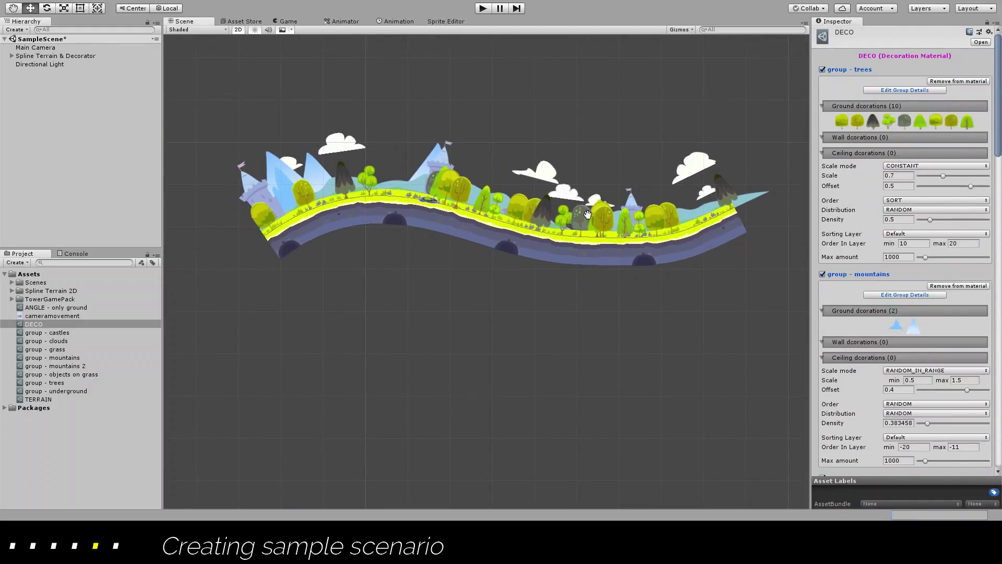
pyautogui.click(494, 227)
pyautogui.moveTo(500, 155); pyautogui.dragTo(499, 225)
# Set the additional order in layer to 100 for both the Terrain 2D and Spline Decorator components of the copy
pyautogui.click(893, 202)
pyautogui.write('100')
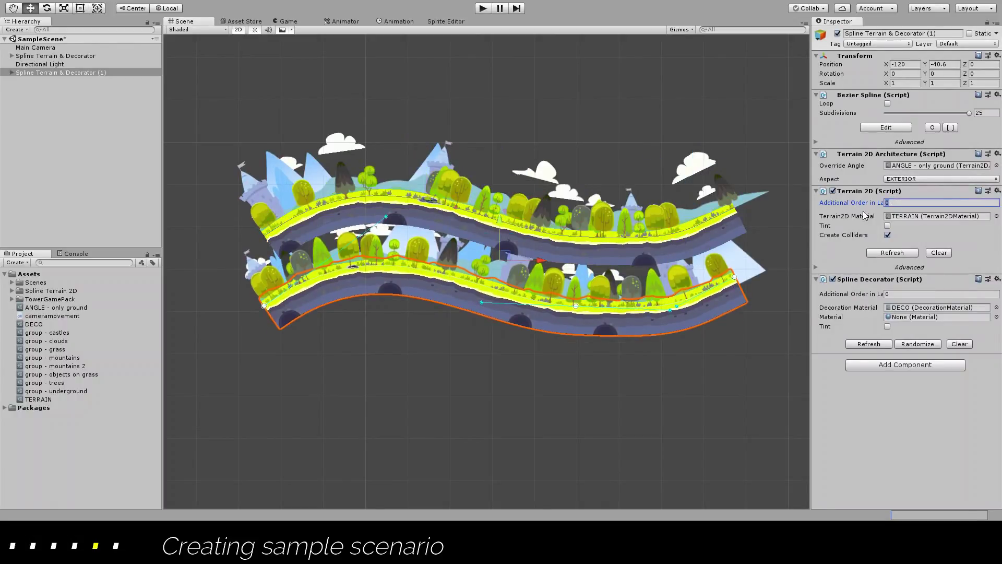
pyautogui.click(893, 294)
pyautogui.write('100')
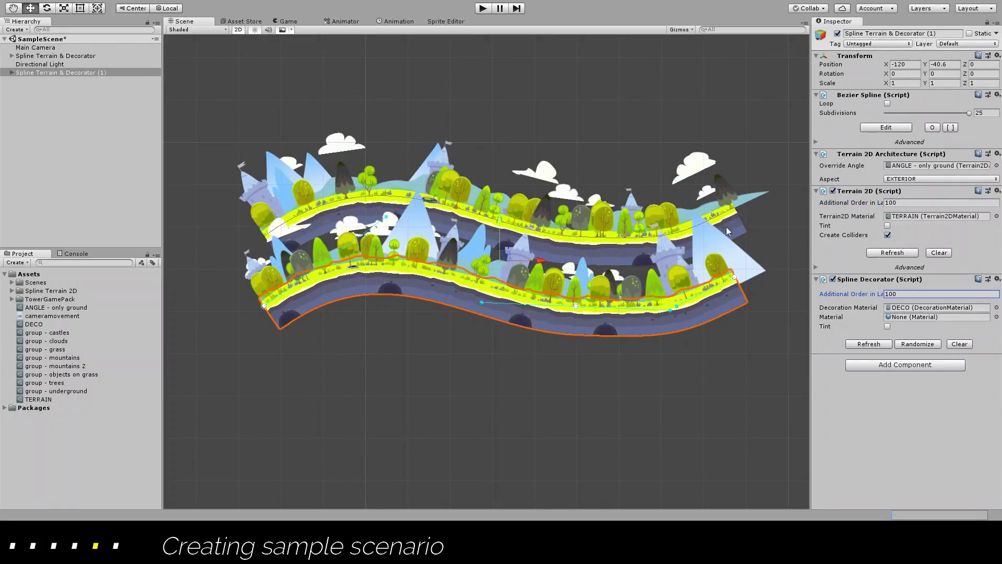
# Switch the scene to the 3D perspective view and extend the original terrain by moving its end point far to the right
pyautogui.click(238, 30)
pyautogui.click(644, 234)
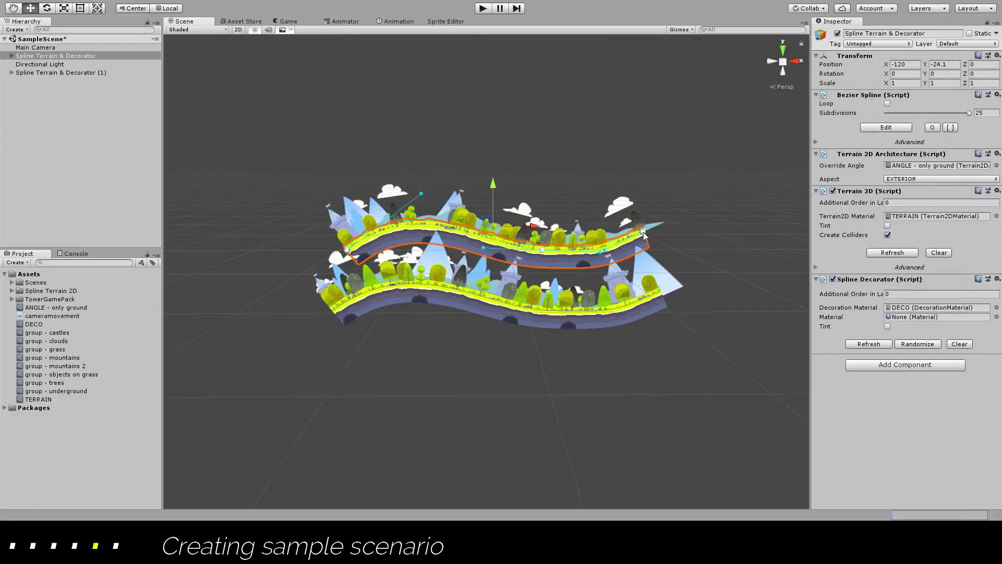
pyautogui.moveTo(644, 234); pyautogui.dragTo(796, 222)
# Reposition the copied terrain farther right and in front of the original terrain
pyautogui.click(505, 281)
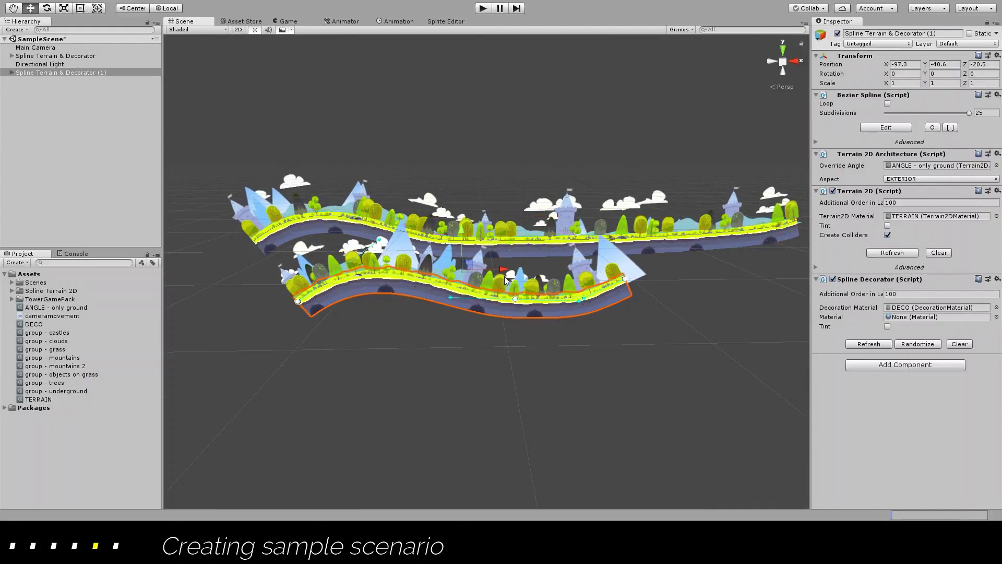